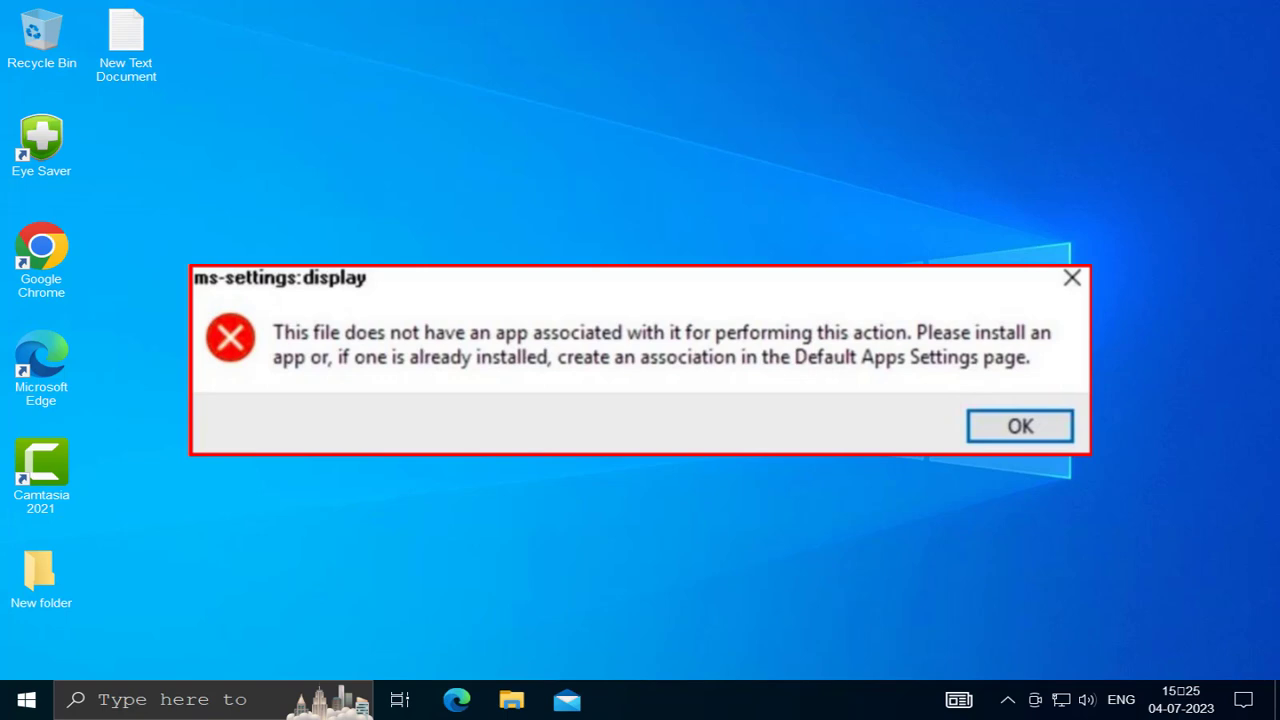
Search 're' in Windows Search, open Registry Editor, and approve the UAC prompt
left_click(213, 690)
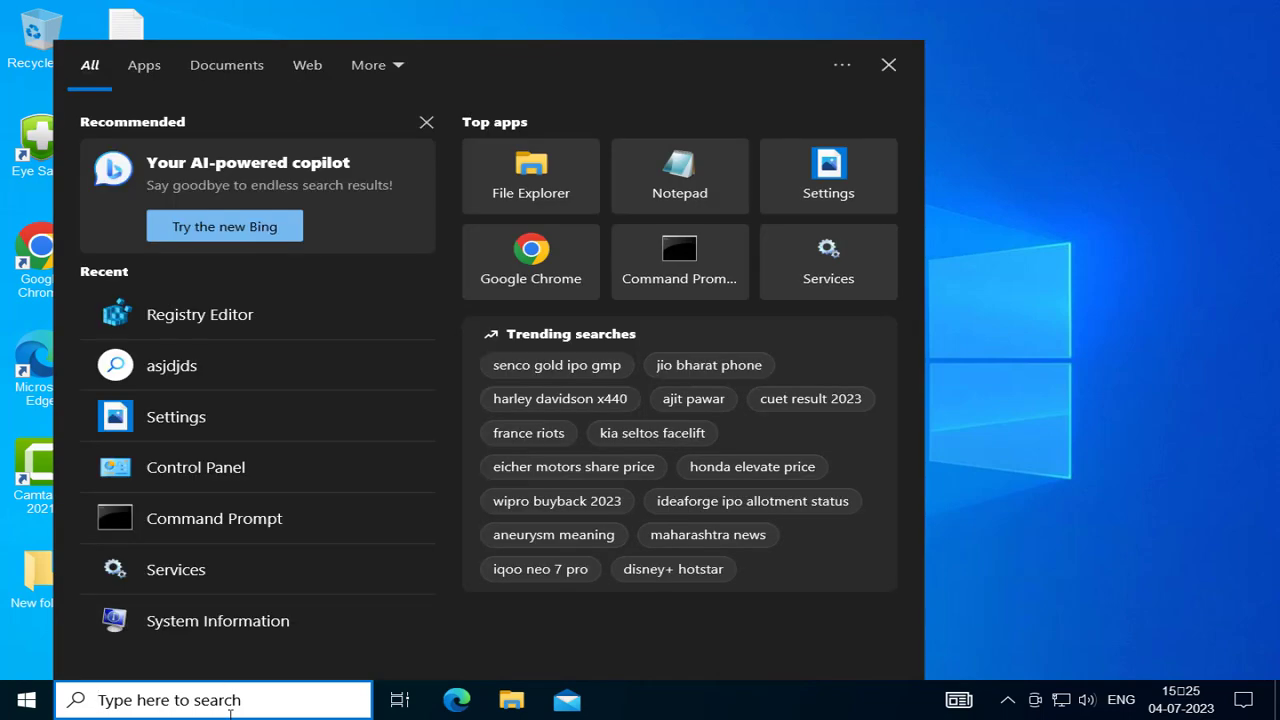
type("re")
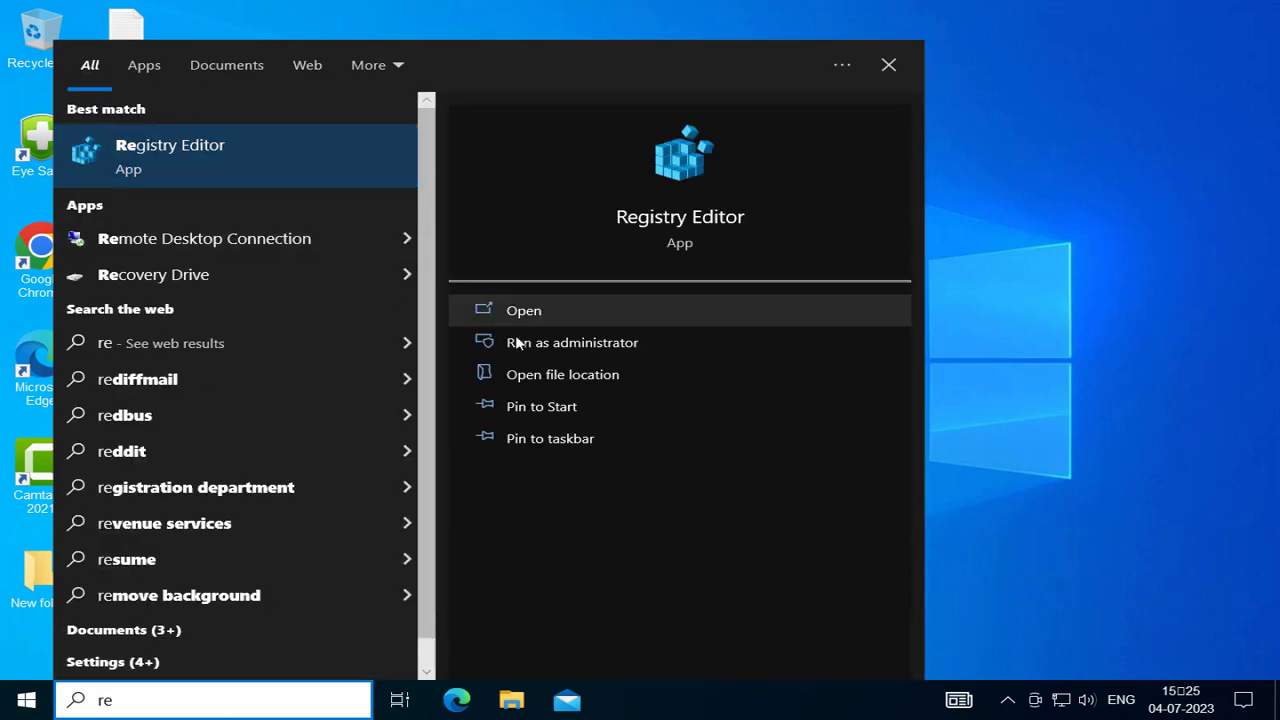
left_click(513, 318)
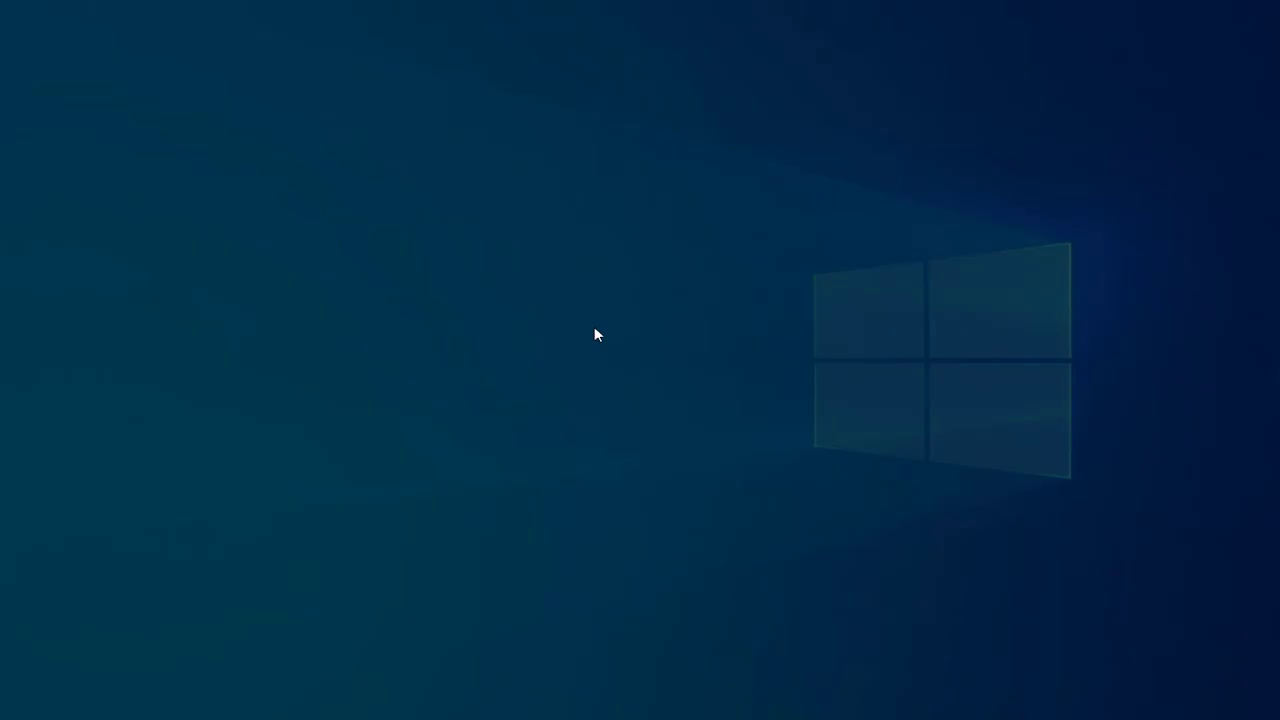
left_click(516, 480)
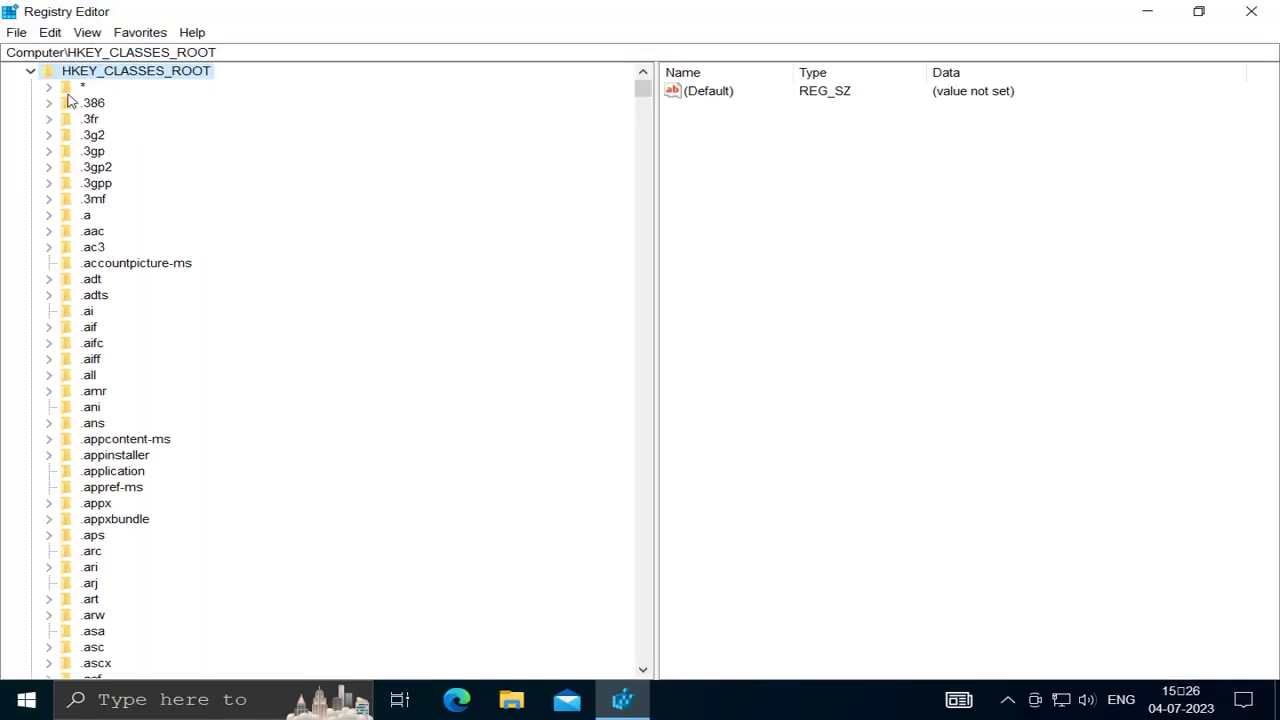
Expand HKEY_CLASSES_ROOT and navigate down to select the lnkfile key
left_click(32, 73)
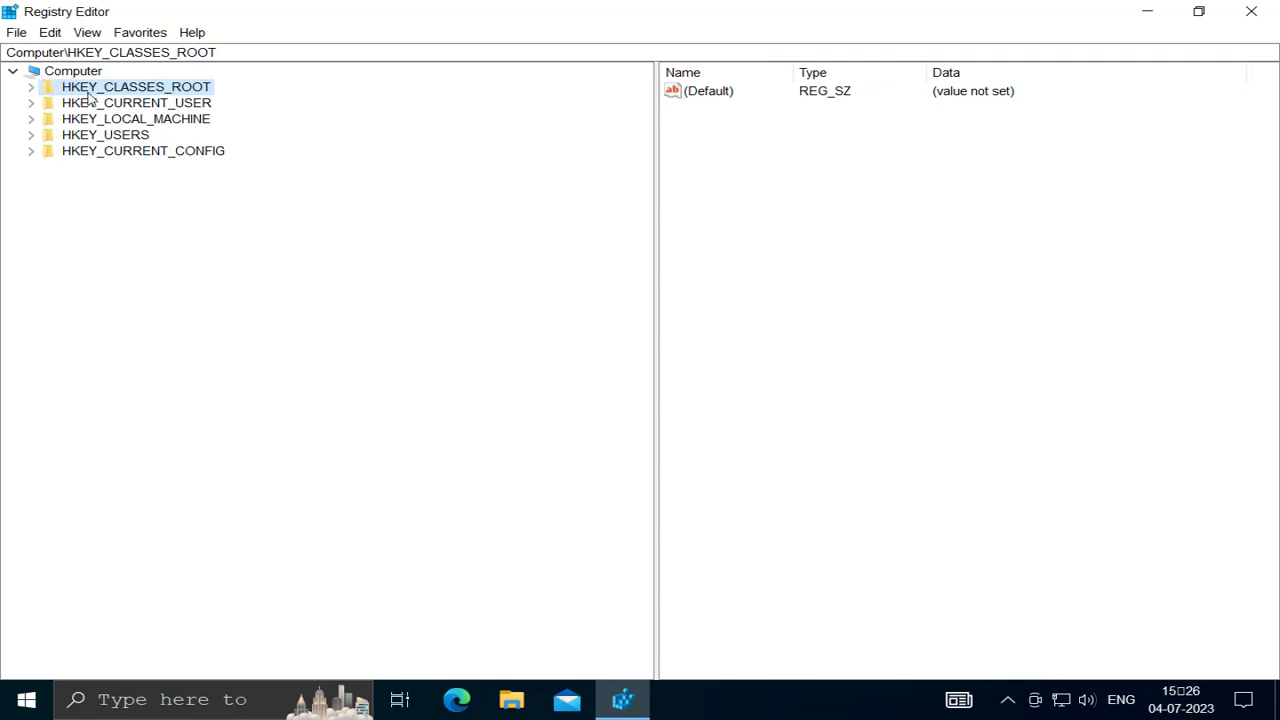
left_click(31, 88)
left_click(94, 319)
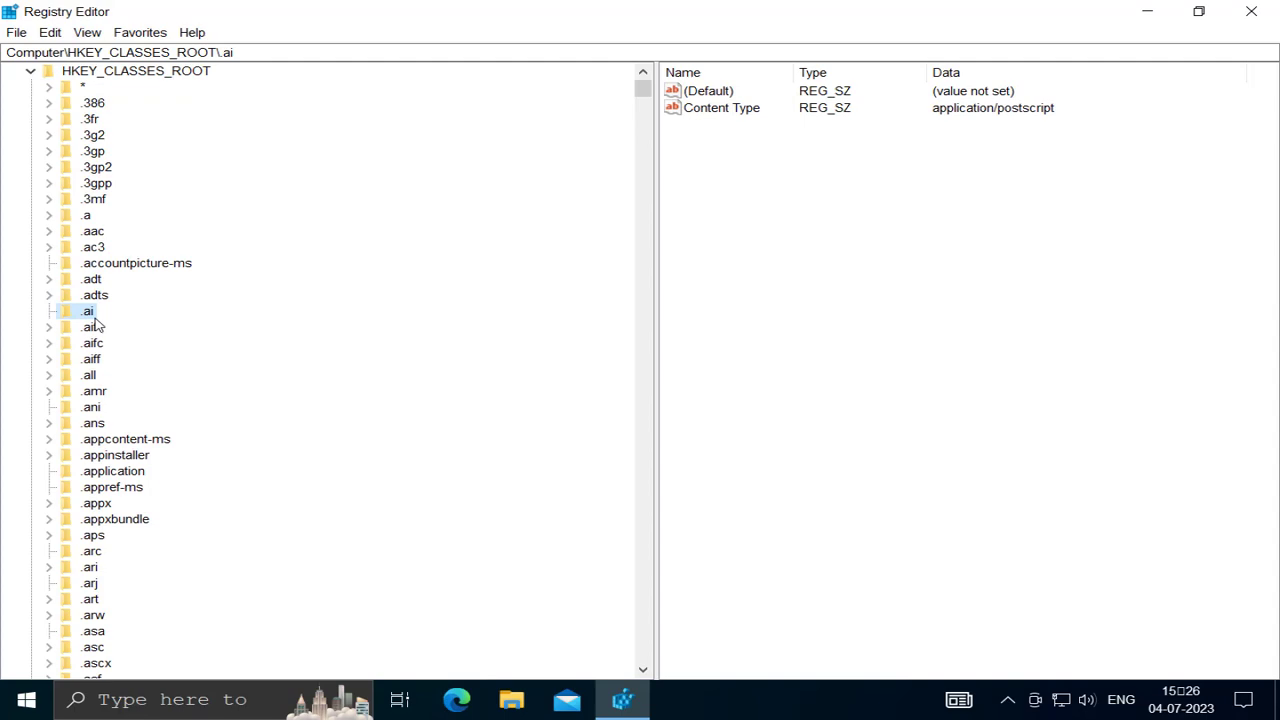
key("l")
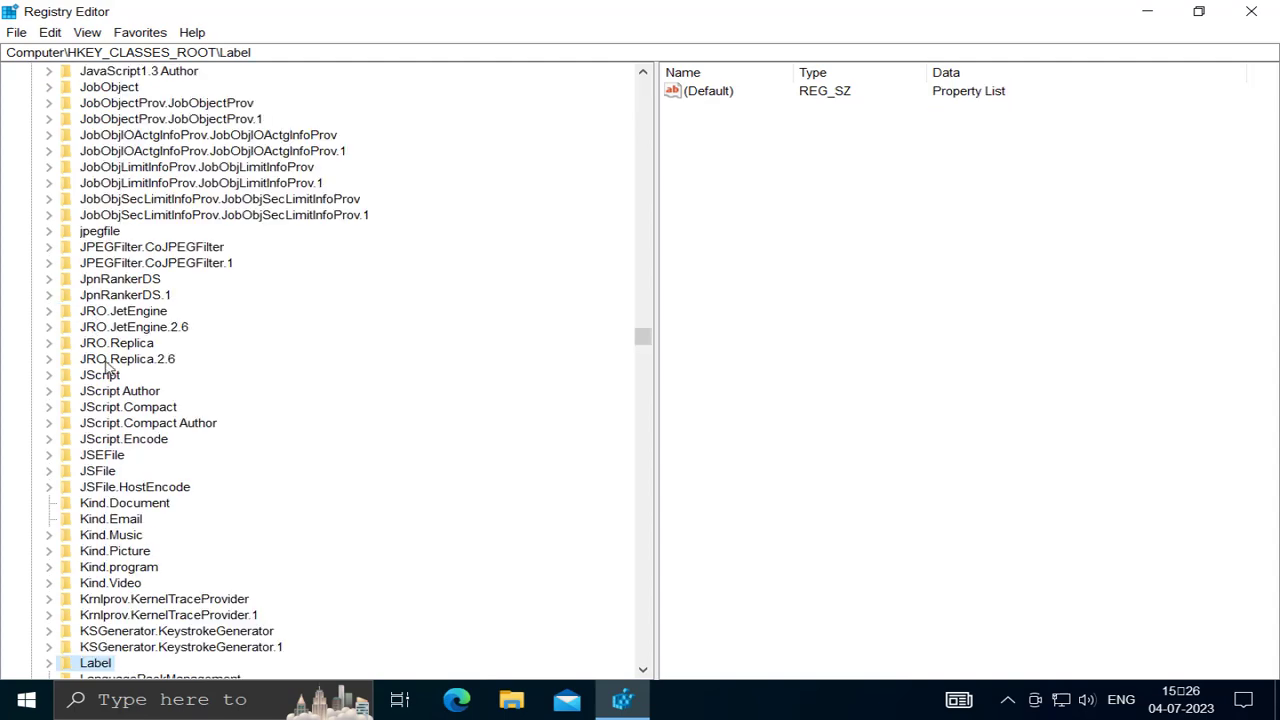
key("l")
scroll(140, 390, "down", 4)
key("i")
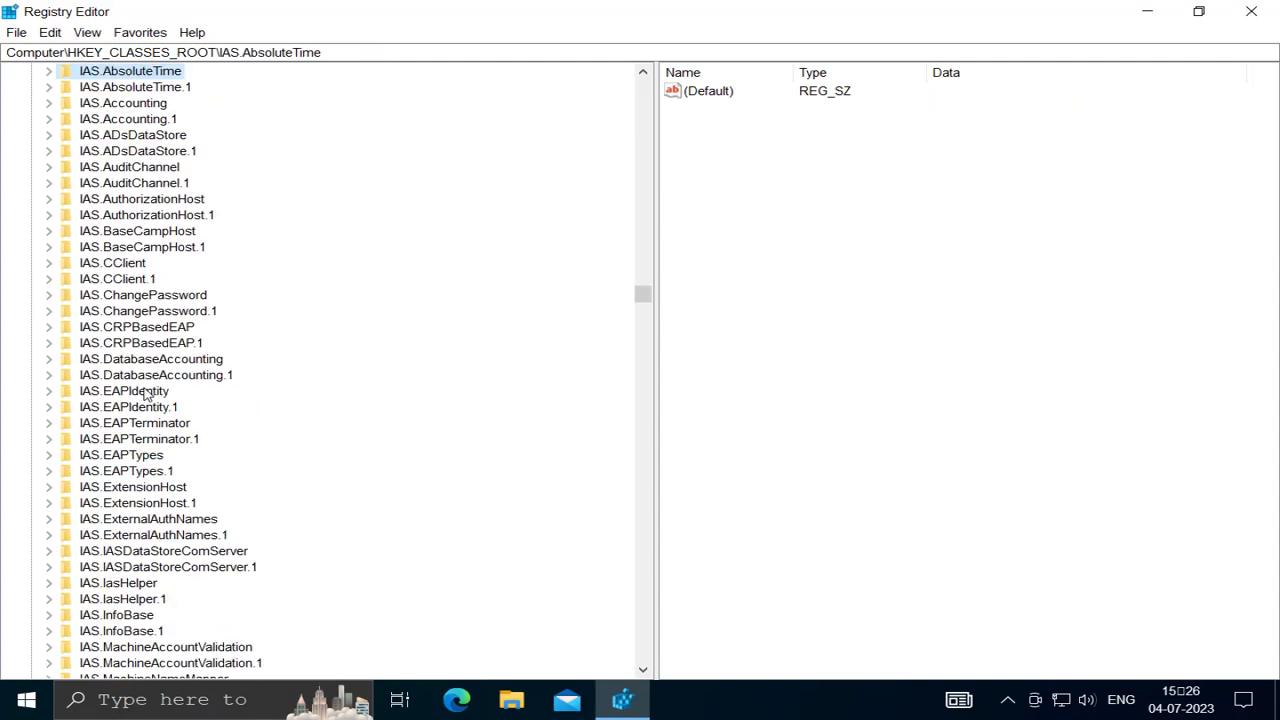
scroll(148, 390, "up", 4)
scroll(148, 390, "up", 6)
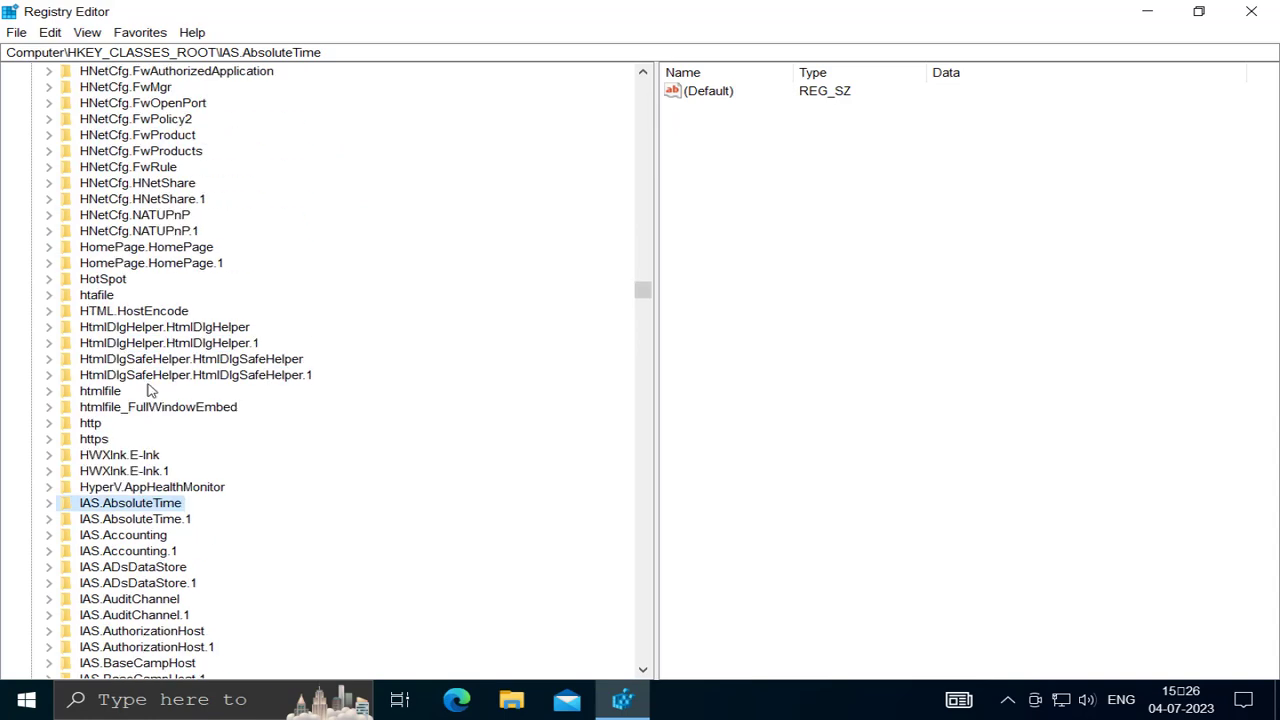
scroll(150, 380, "up", 5)
key("l")
key("l")
scroll(150, 385, "down", 4)
scroll(137, 460, "down", 3)
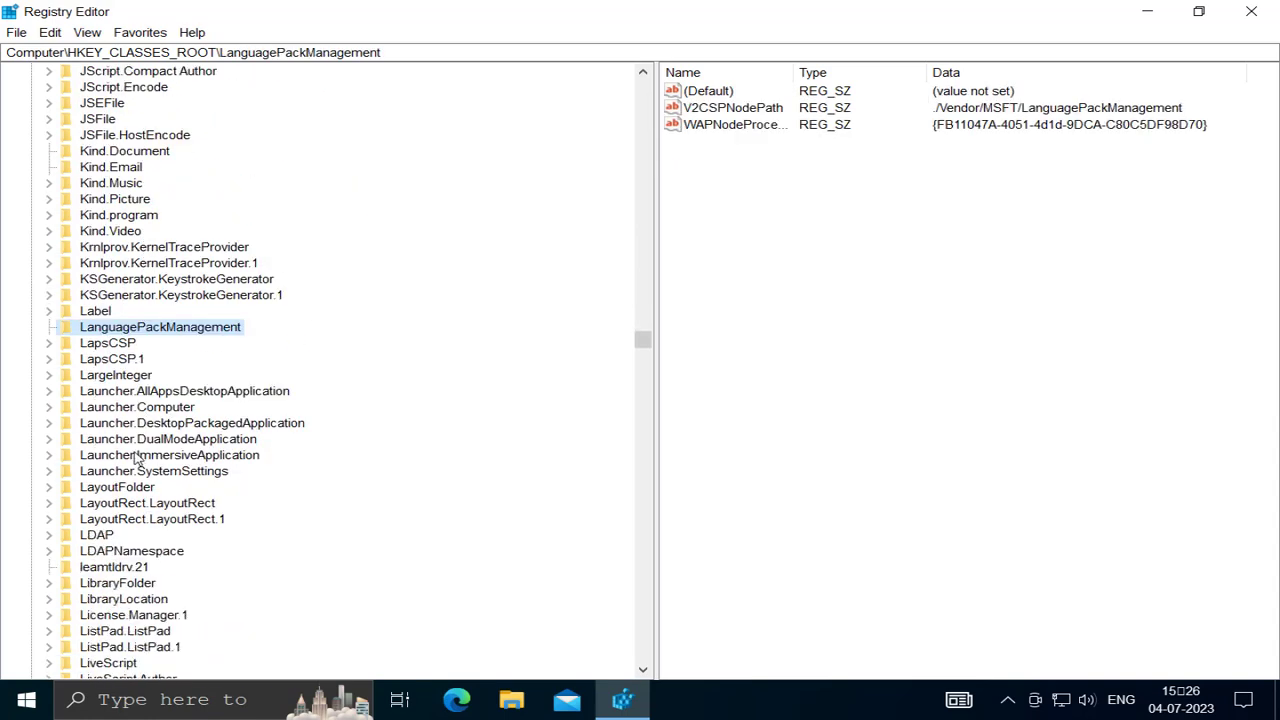
scroll(104, 580, "down", 2)
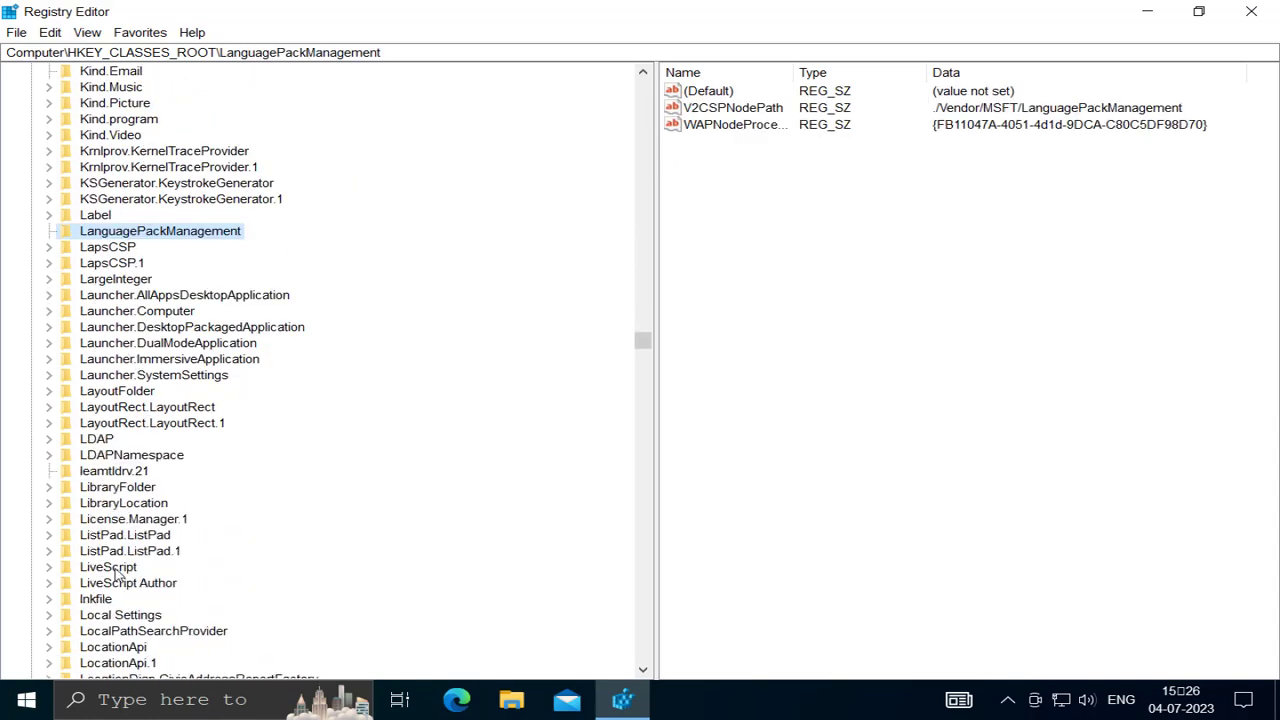
left_click(98, 568)
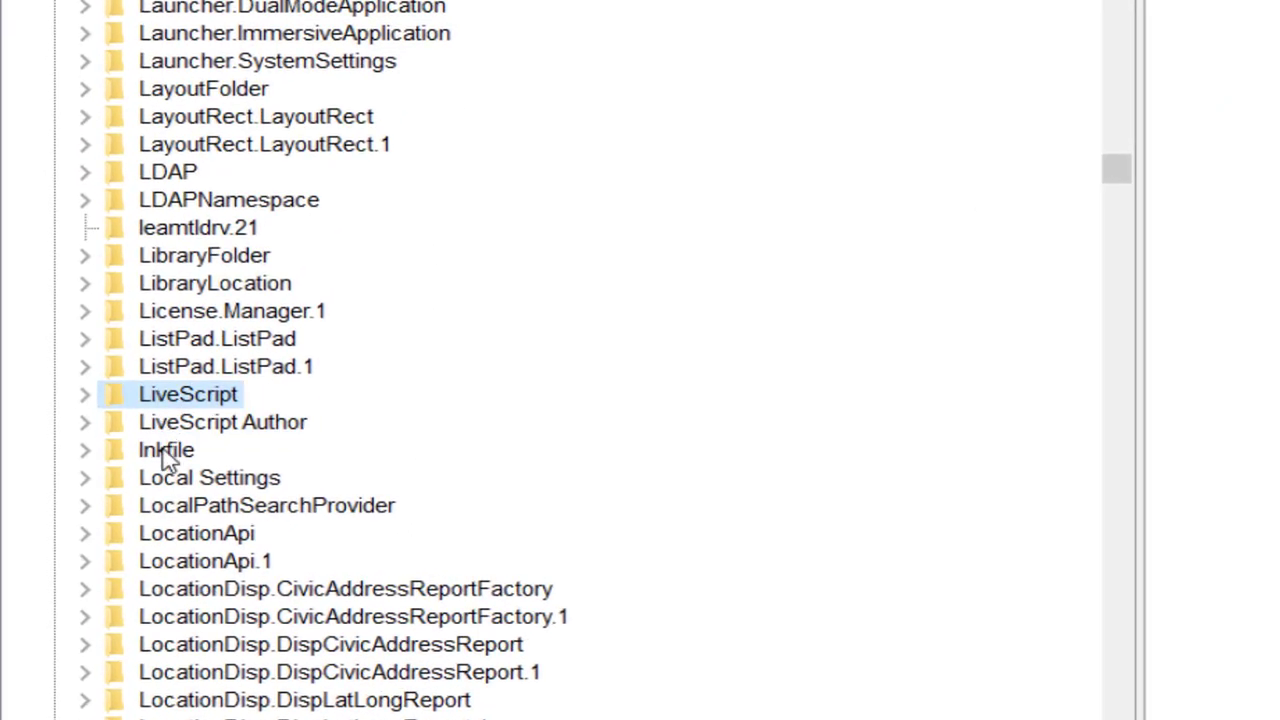
left_click(162, 451)
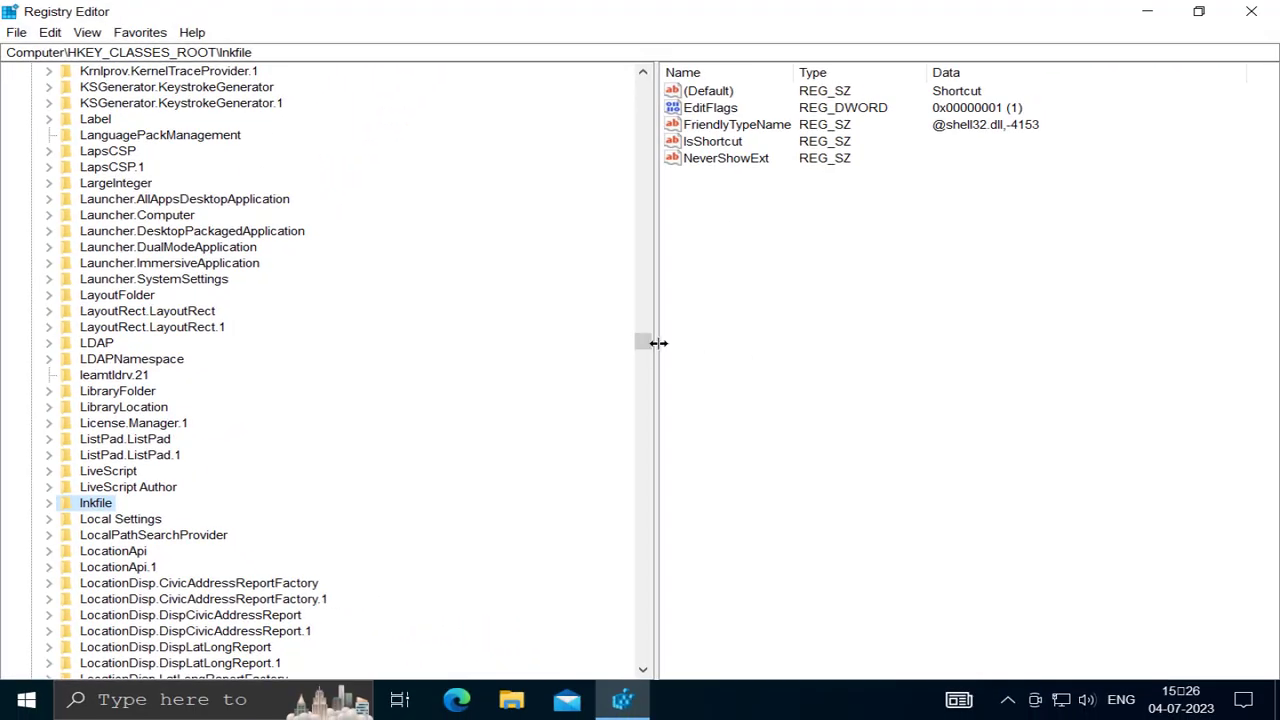
Widen the values pane to show all of lnkfile's values, then focus the list
left_click_drag(658, 343, 330, 343)
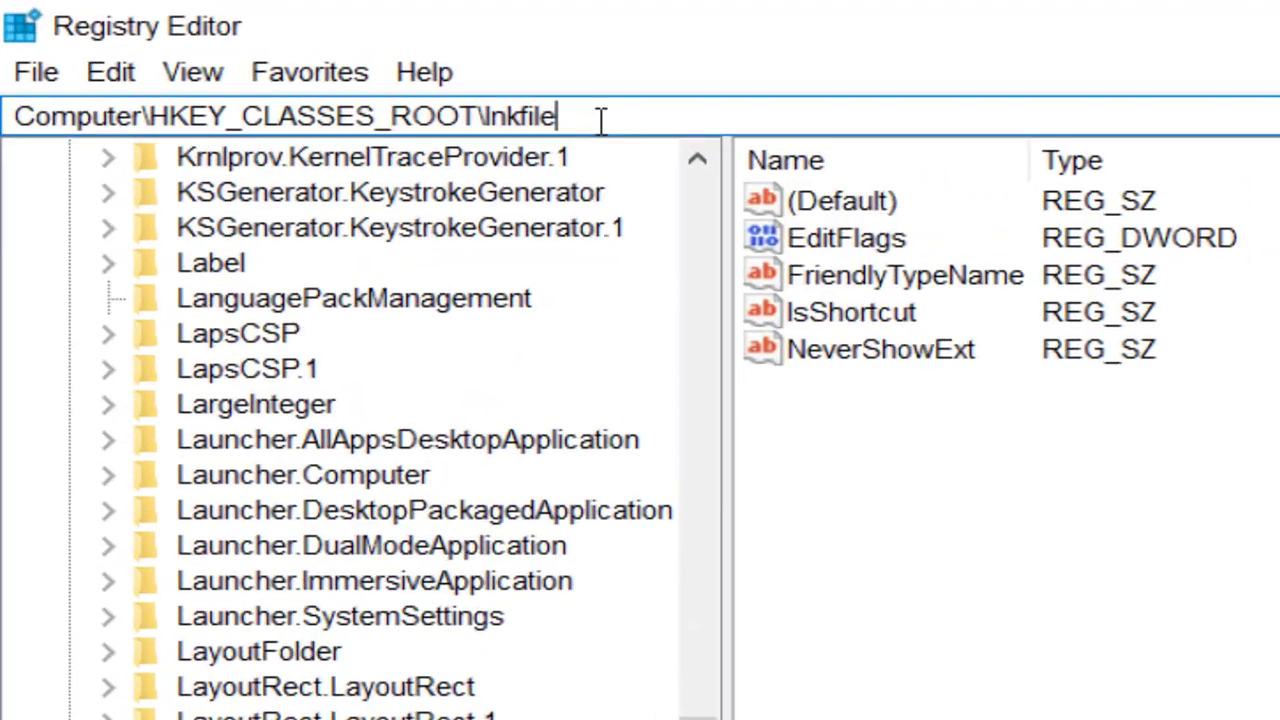
left_click_drag(271, 52, 4, 52)
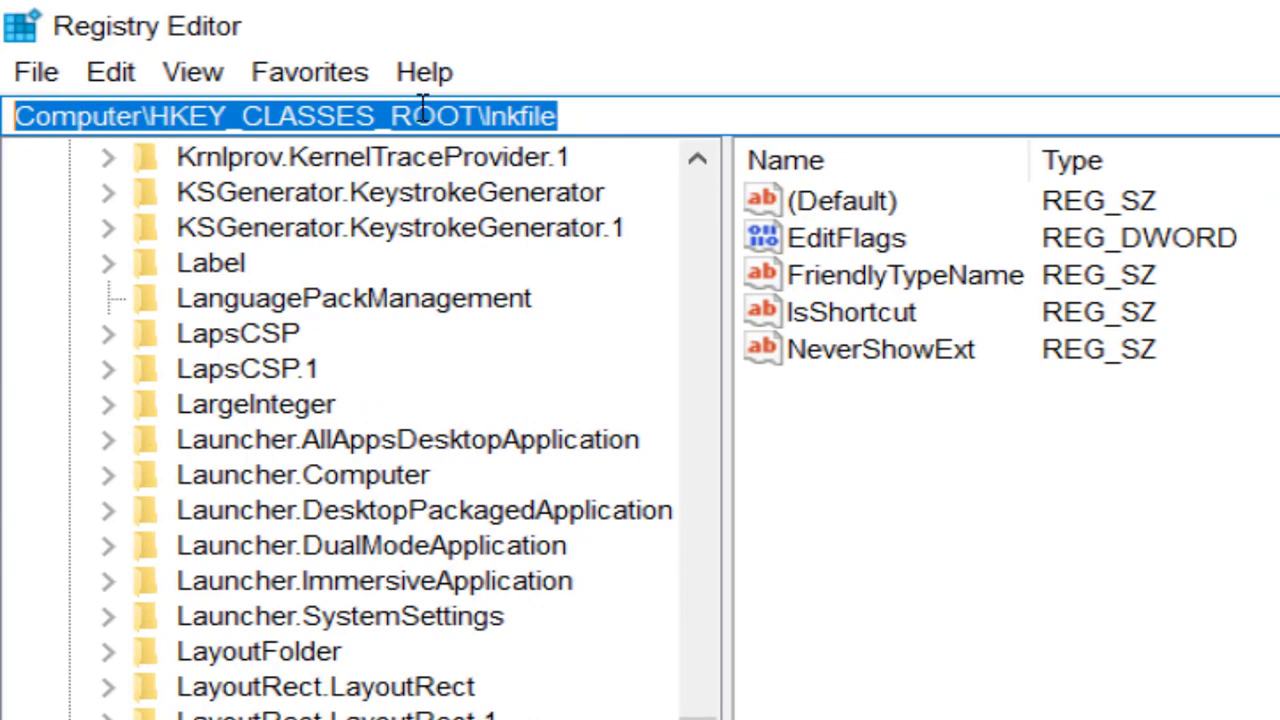
left_click(615, 116)
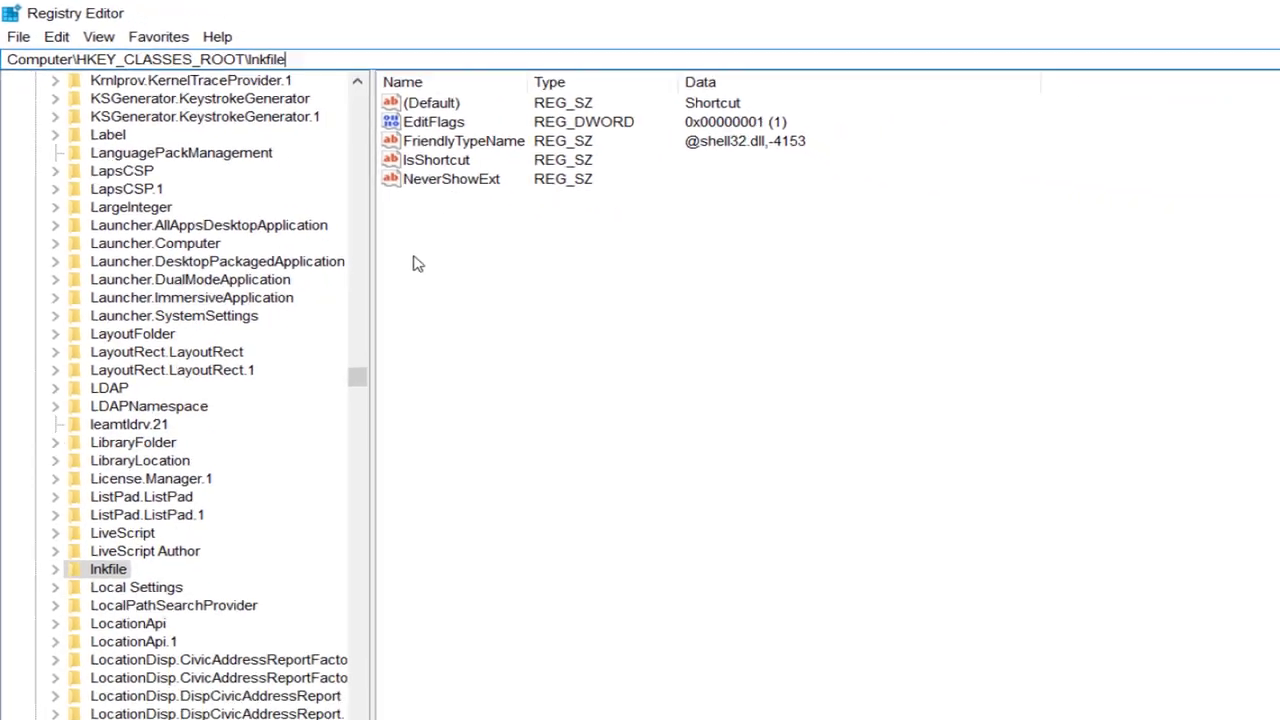
left_click(687, 313)
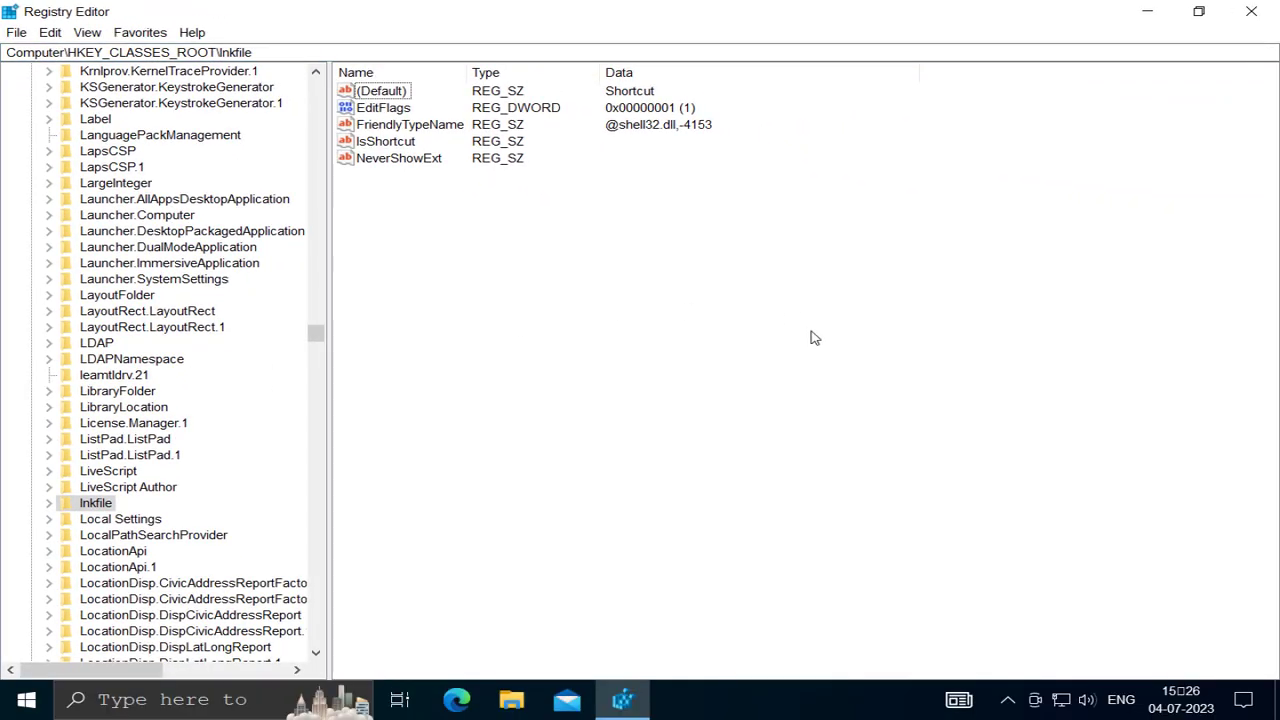
Add a new string value under lnkfile named IsShortcut, which is refused as a duplicate
right_click(732, 337)
mouse_move(450, 321)
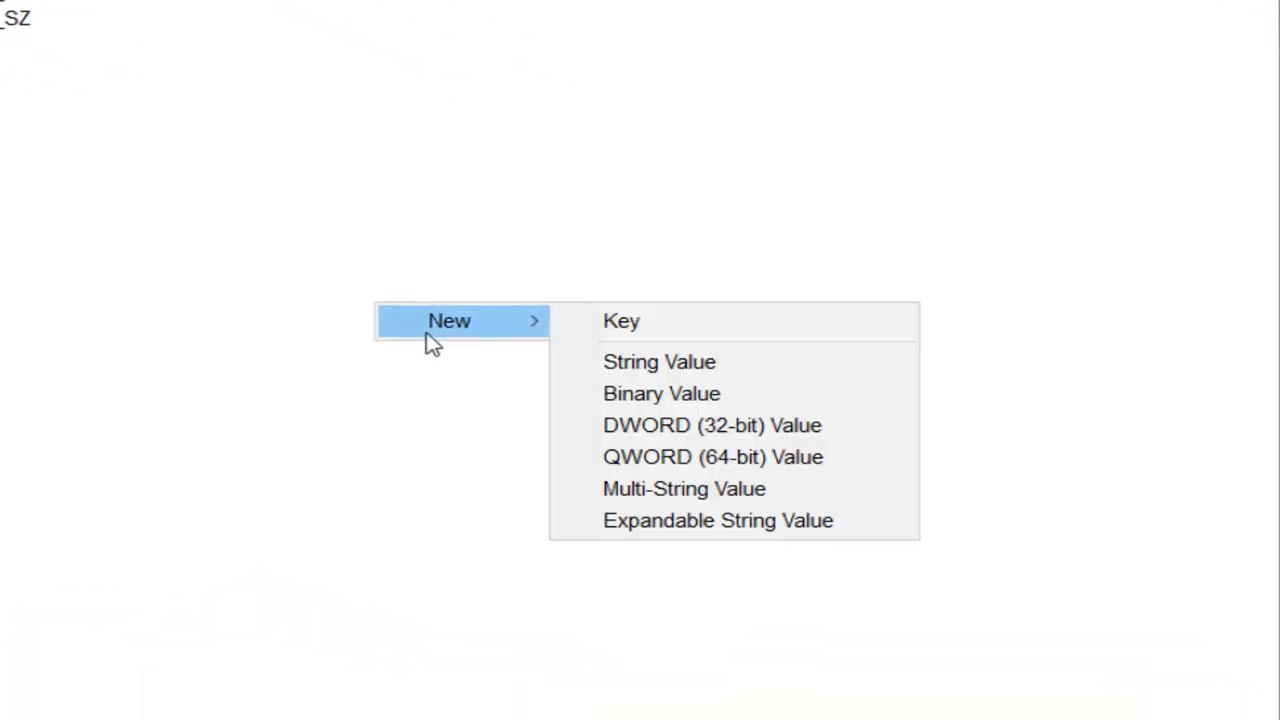
left_click(625, 365)
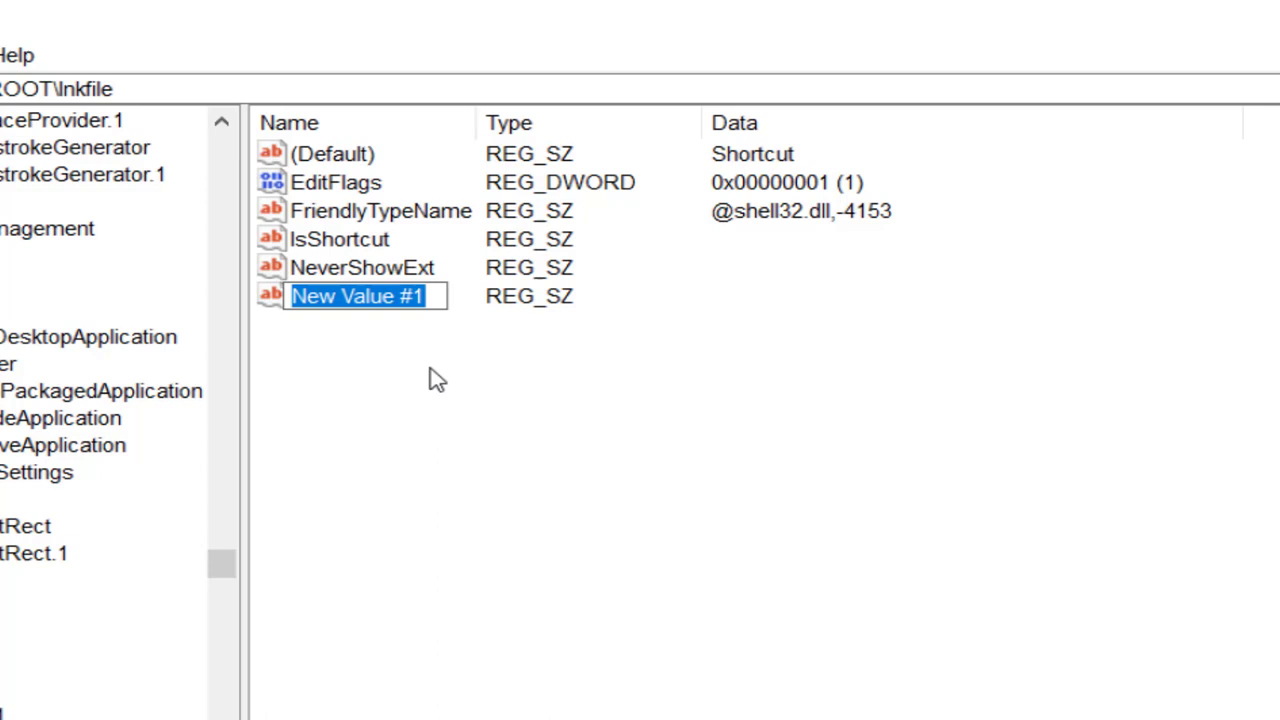
type("I")
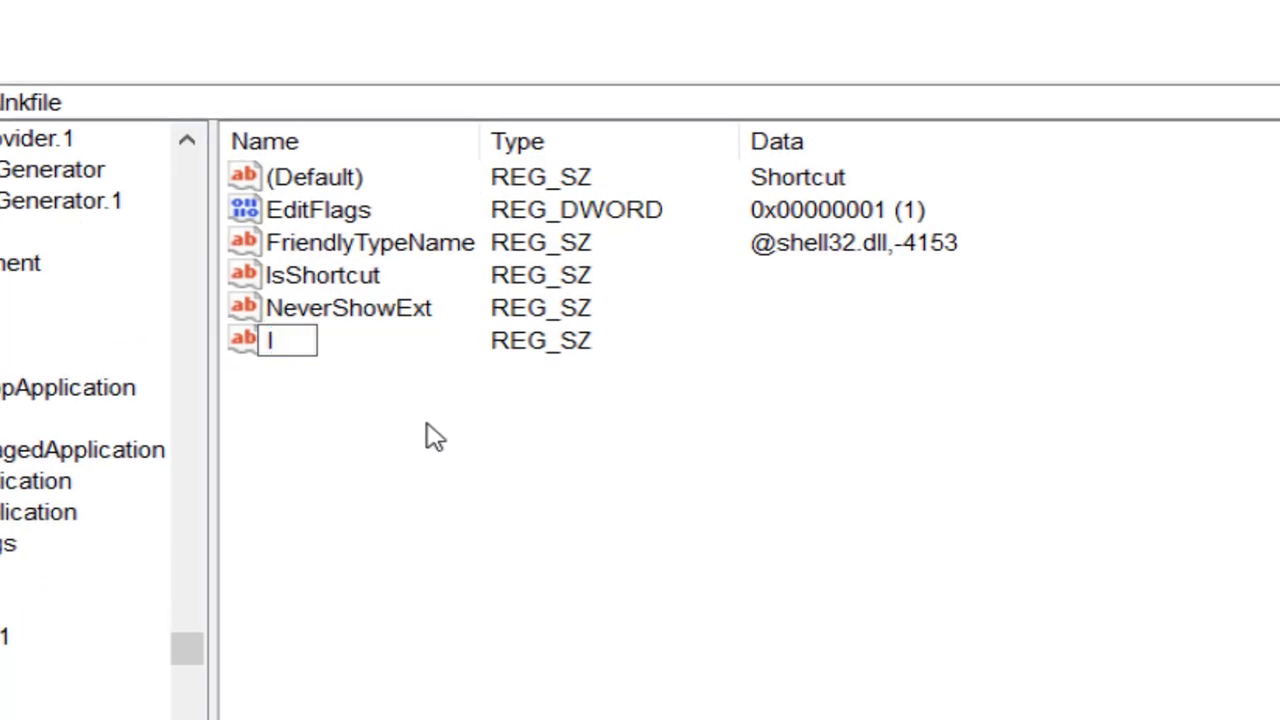
type("s")
type("S")
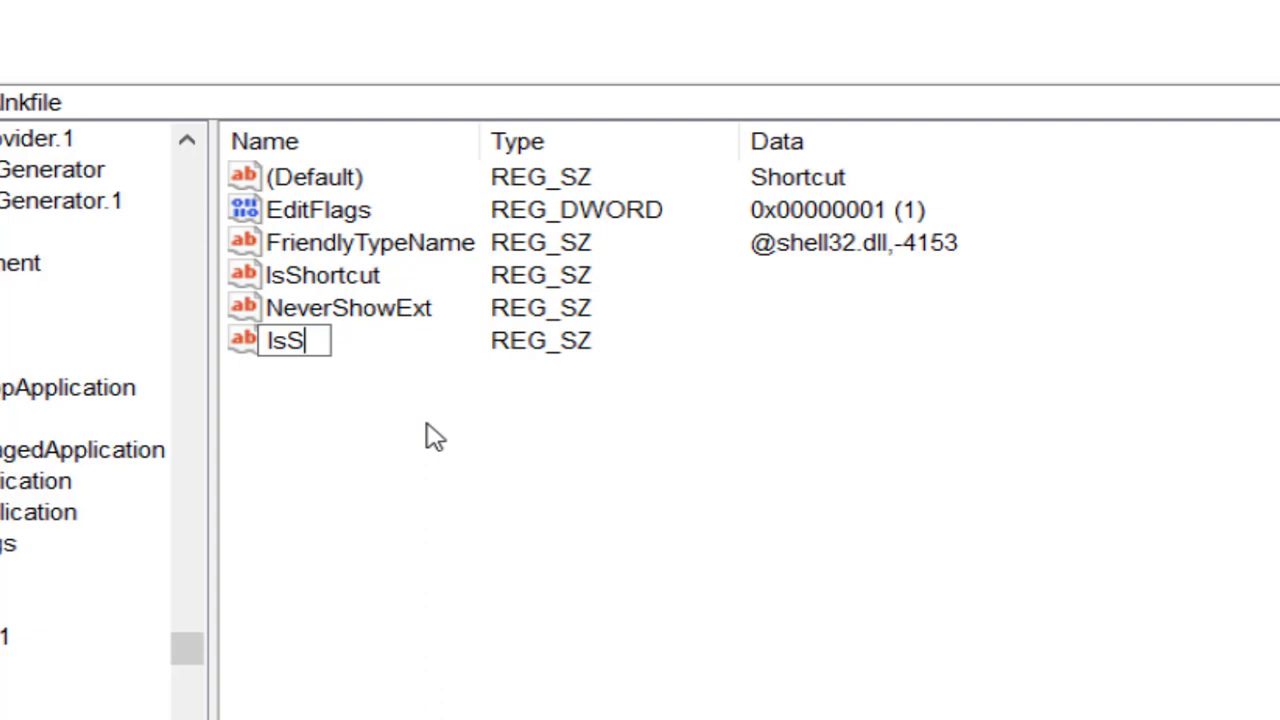
type("h")
type("or")
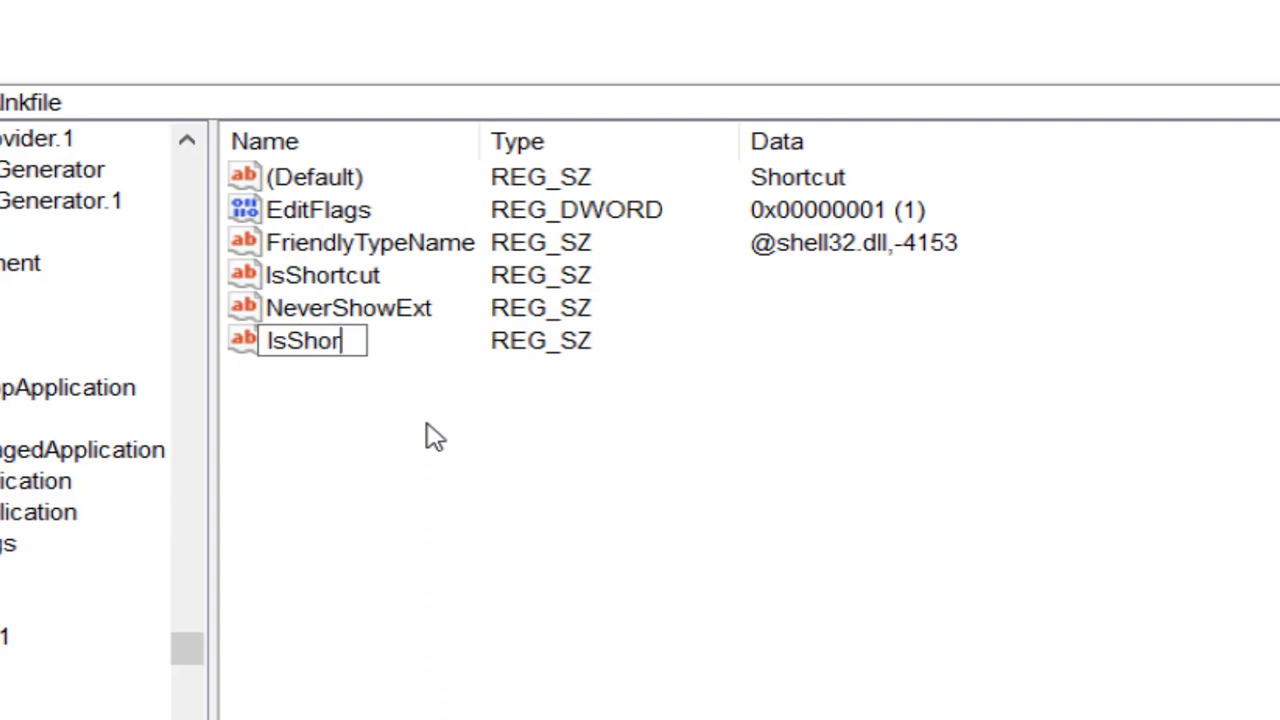
type("tc")
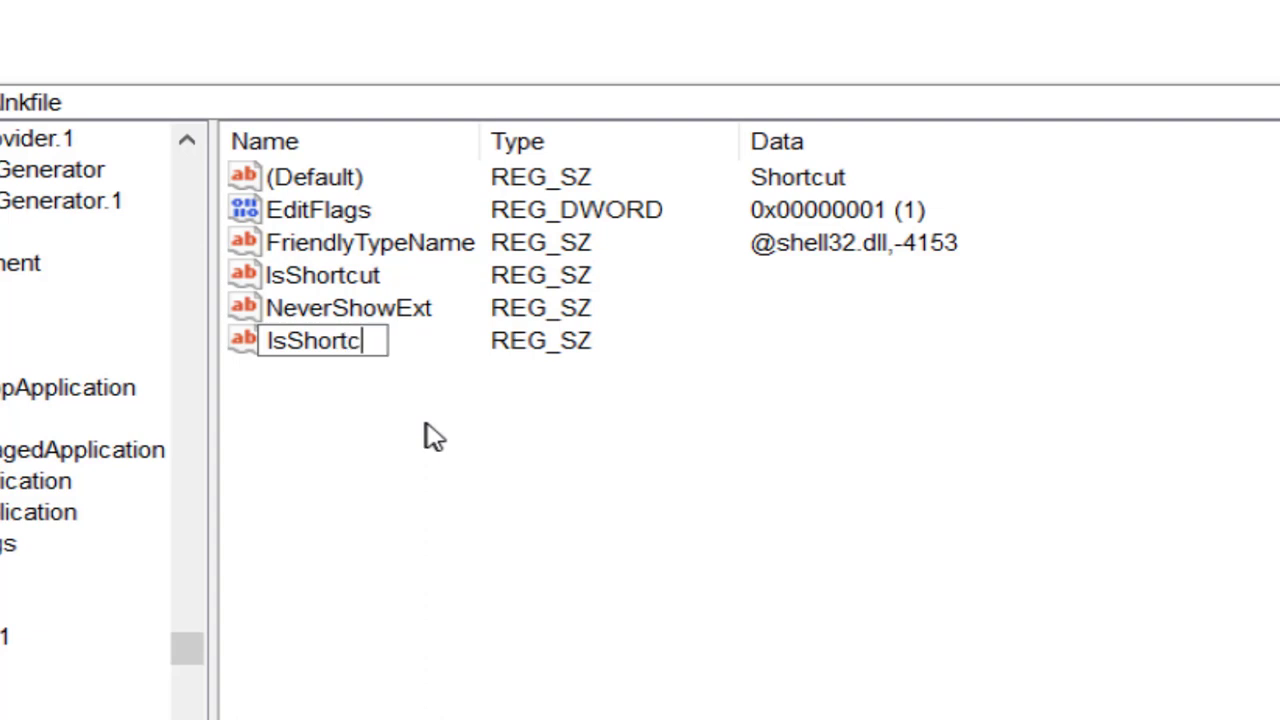
type("ut")
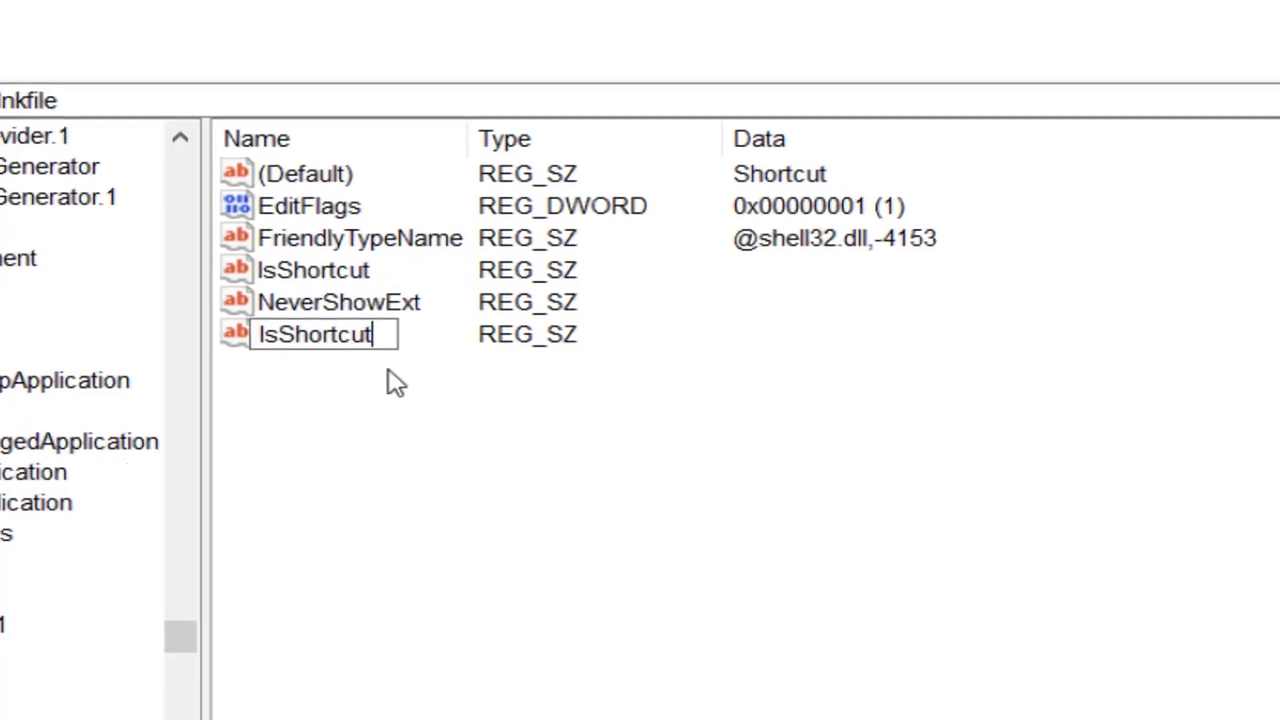
key("Return")
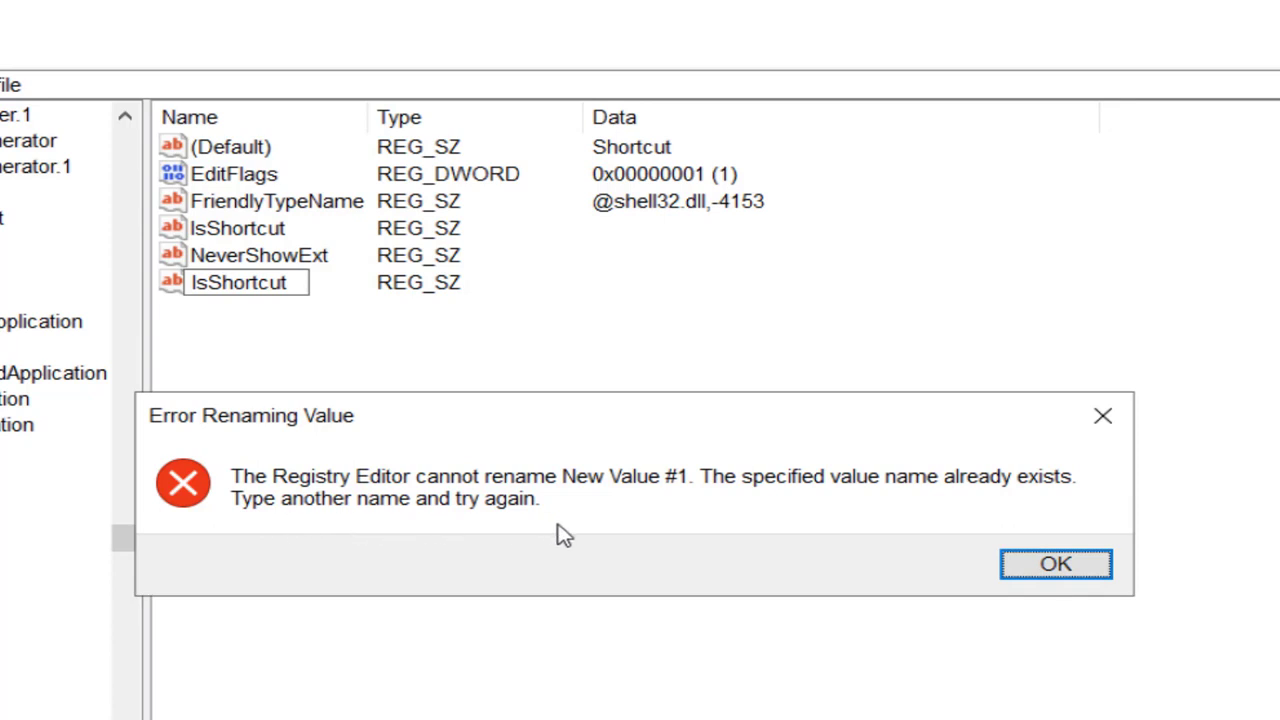
Dismiss the rename error and delete the leftover New Value #1
left_click(1043, 572)
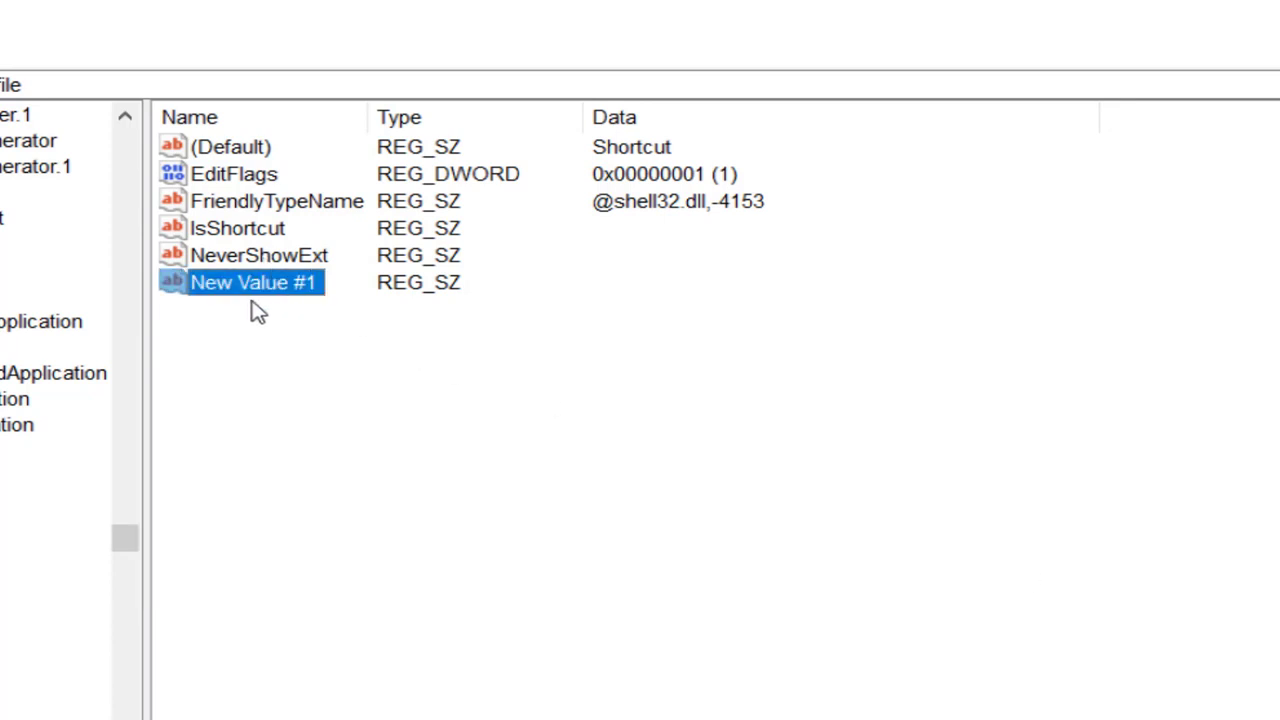
left_click(207, 238)
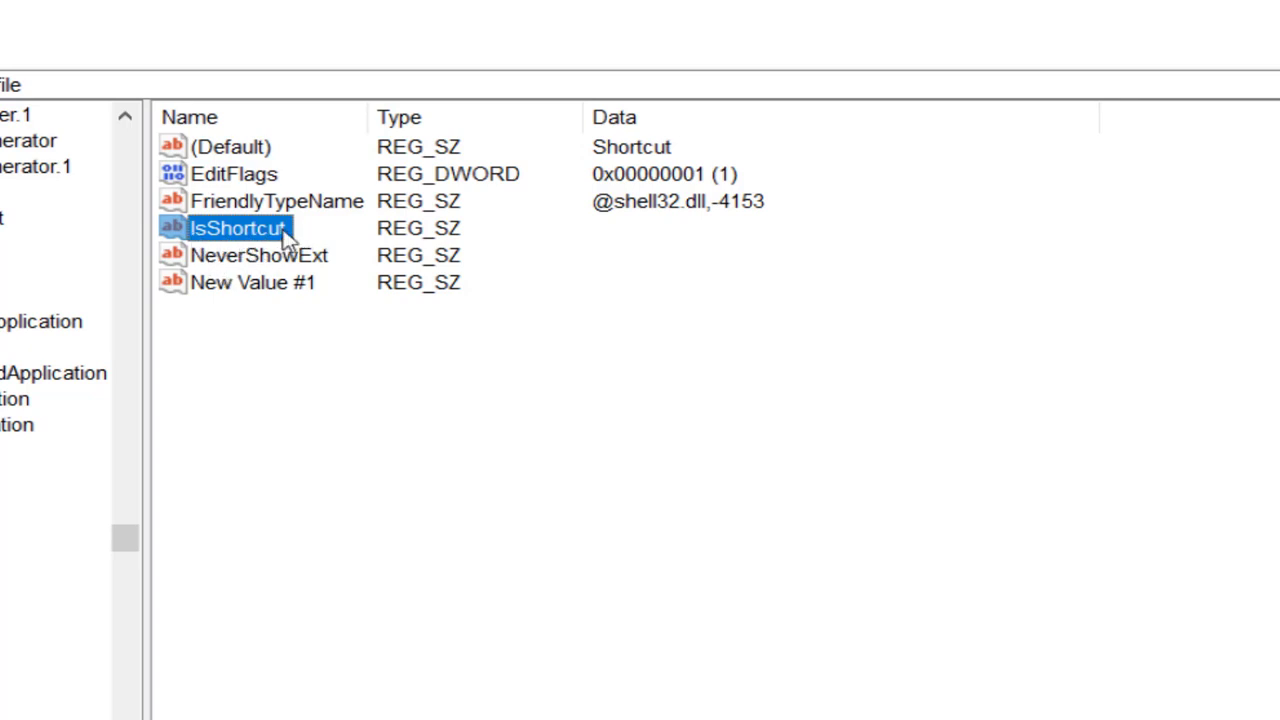
left_click(243, 287)
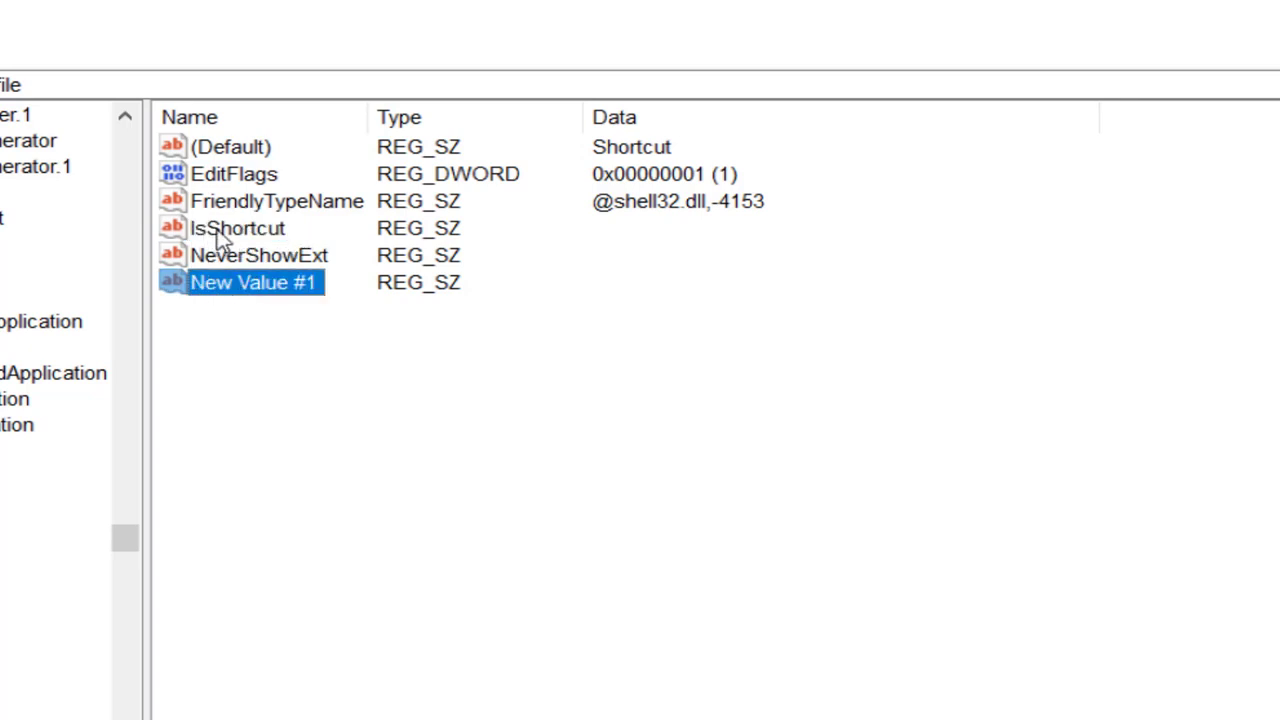
left_click(222, 240)
left_click(250, 292)
right_click(250, 300)
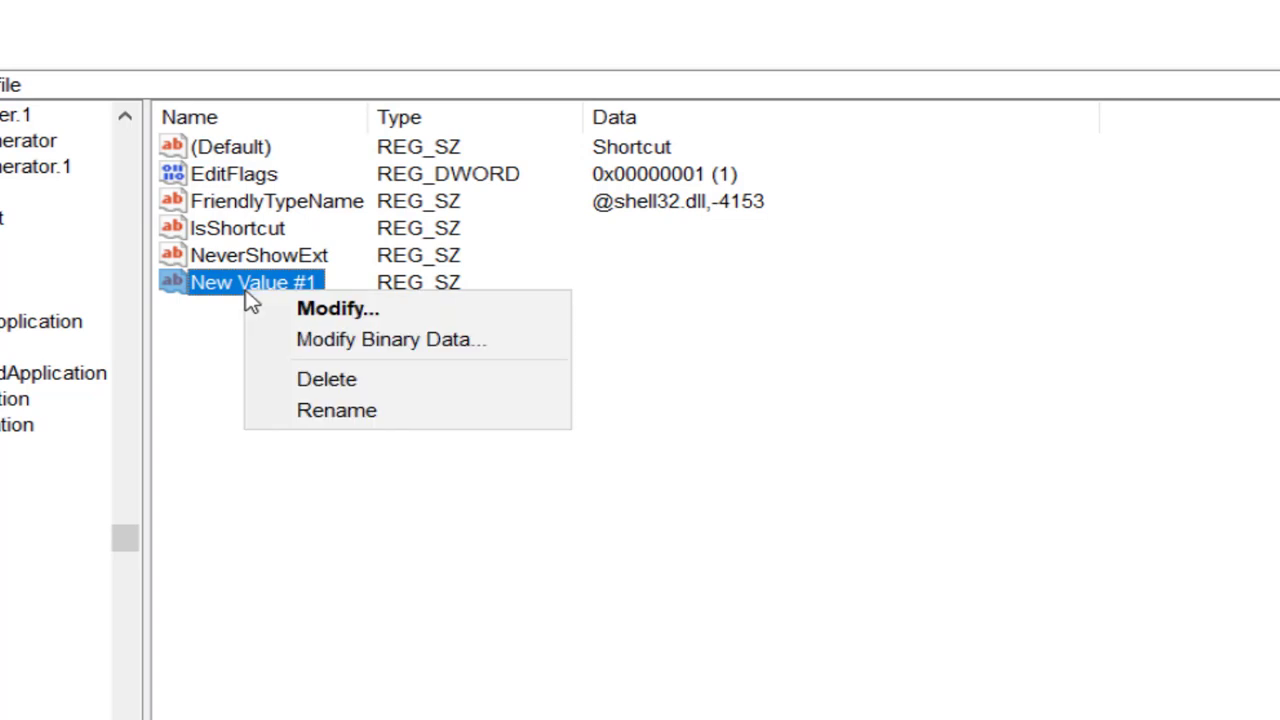
left_click(297, 381)
left_click(955, 568)
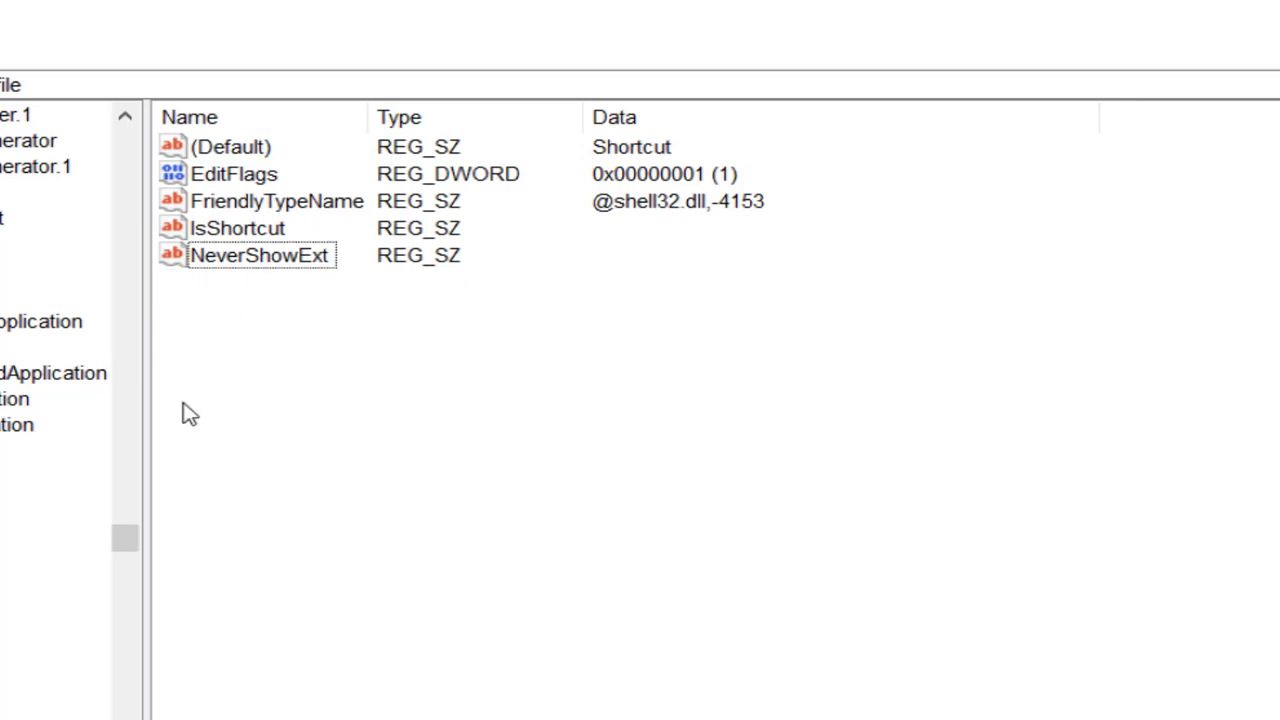
left_click(225, 238)
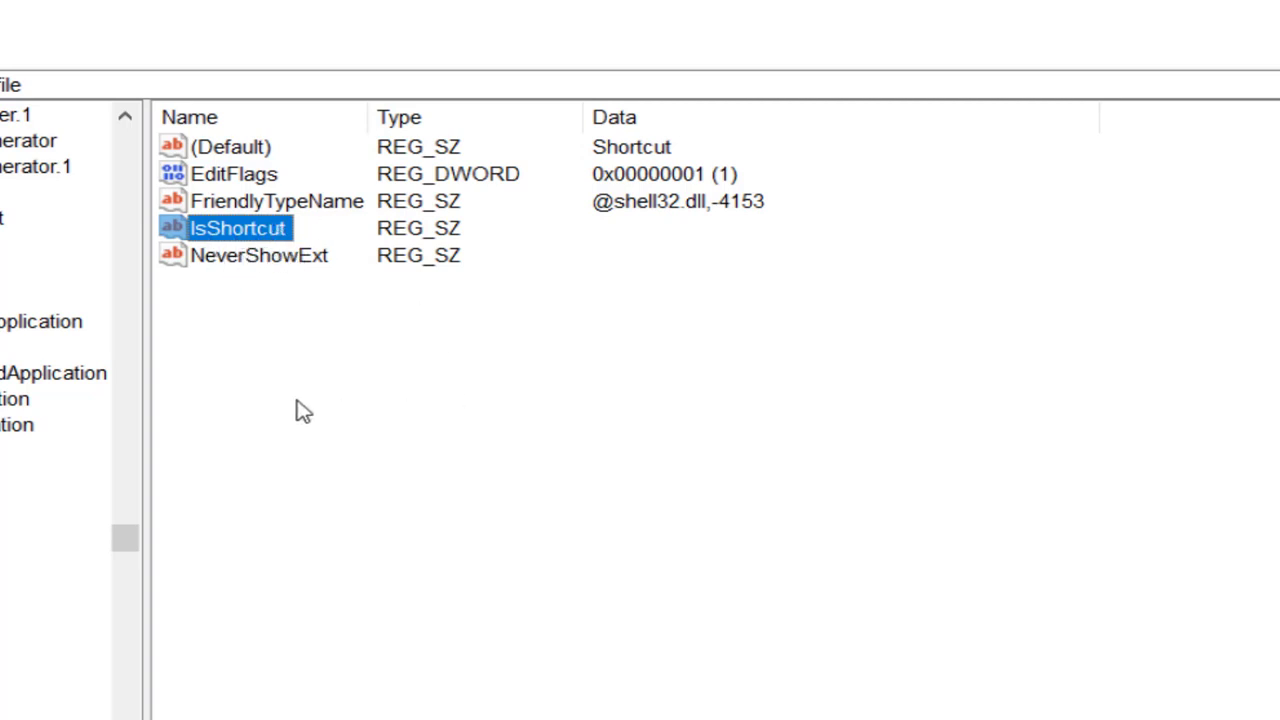
Close the values context menu without changes and select the IsShortcut value
right_click(684, 486)
mouse_move(760, 502)
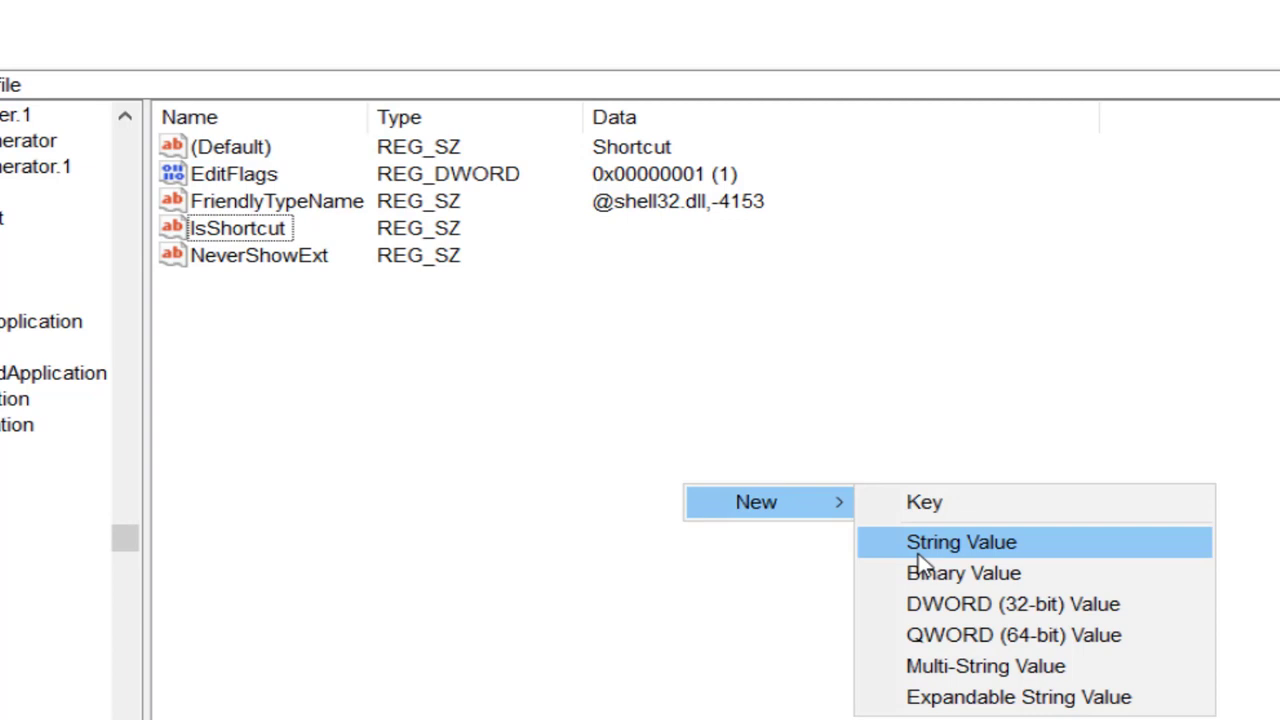
left_click(343, 391)
left_click(218, 236)
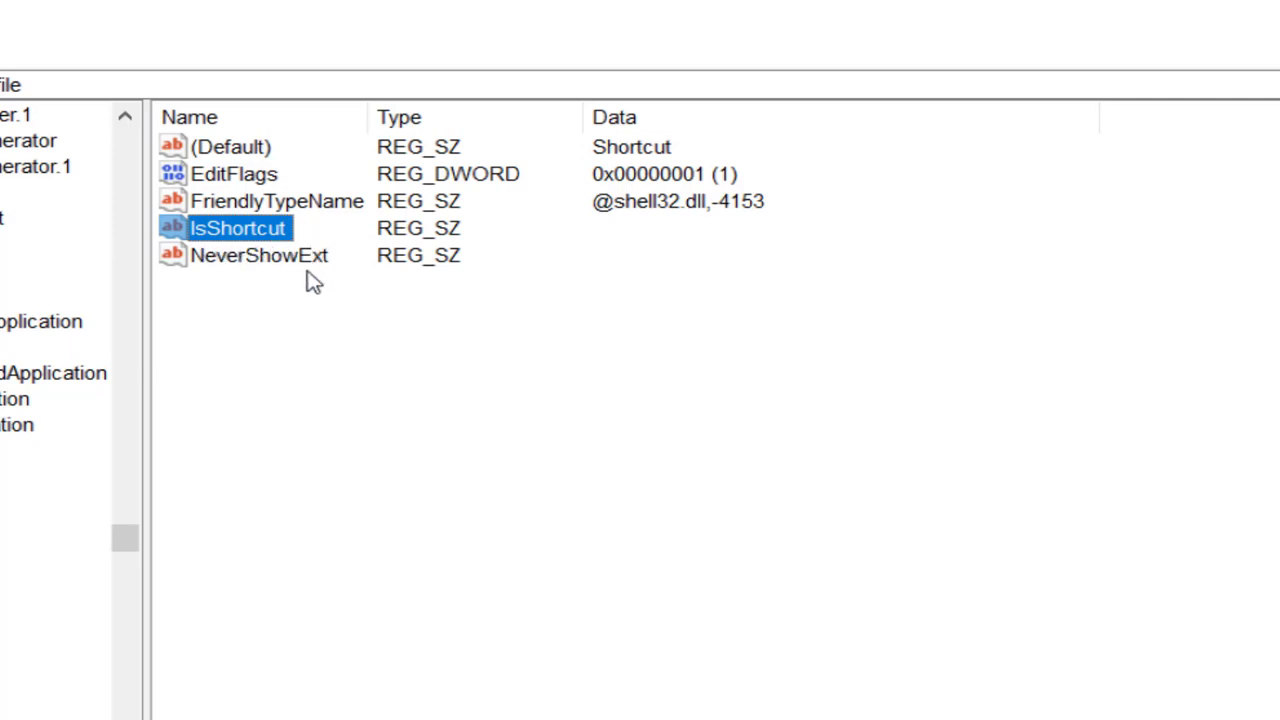
Scroll the key tree to the top, collapse HKEY_CLASSES_ROOT, and close Registry Editor
left_click(314, 463)
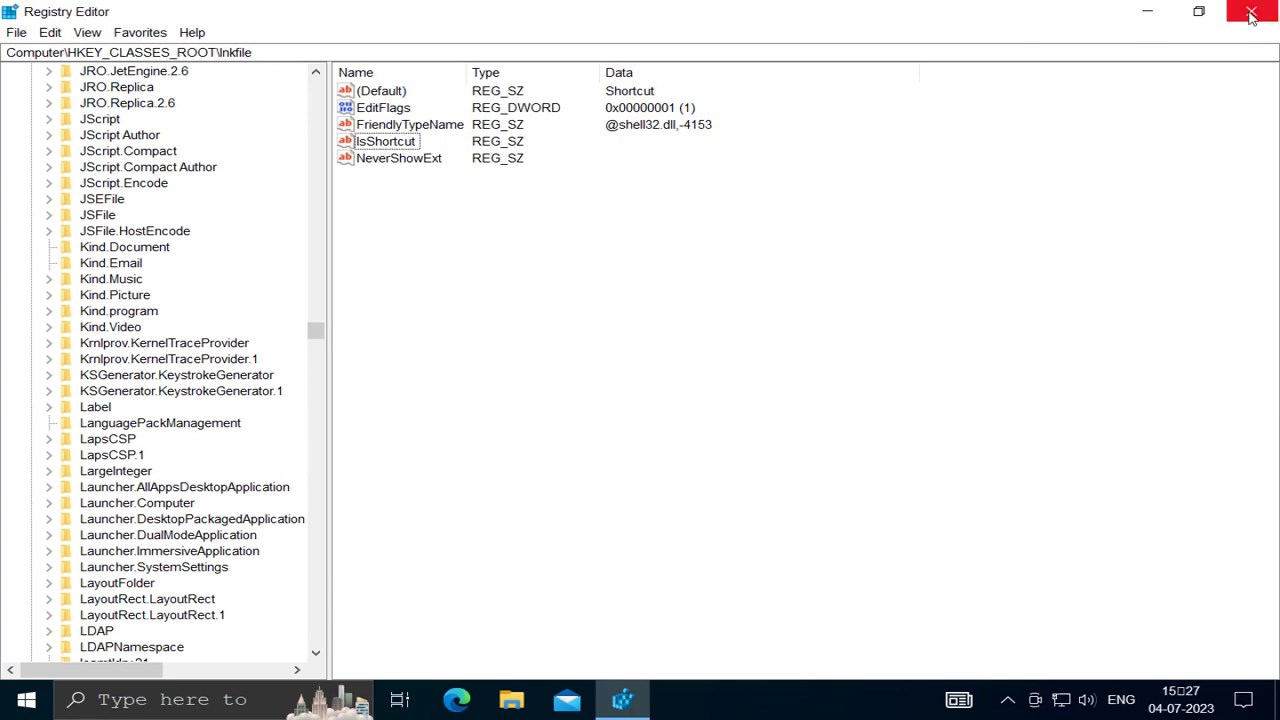
scroll(72, 315, "up", 15)
scroll(72, 315, "up", 12)
scroll(72, 315, "up", 10)
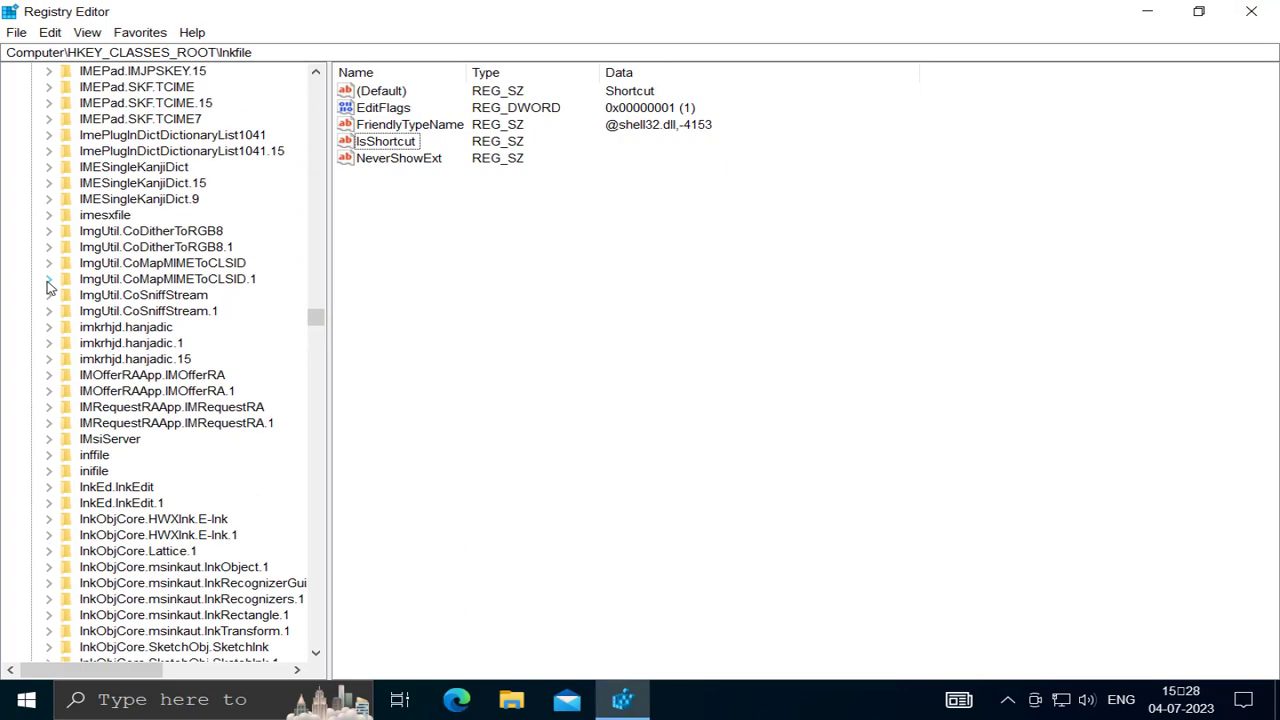
scroll(150, 320, "up", 7)
left_click_drag(316, 320, 308, 80)
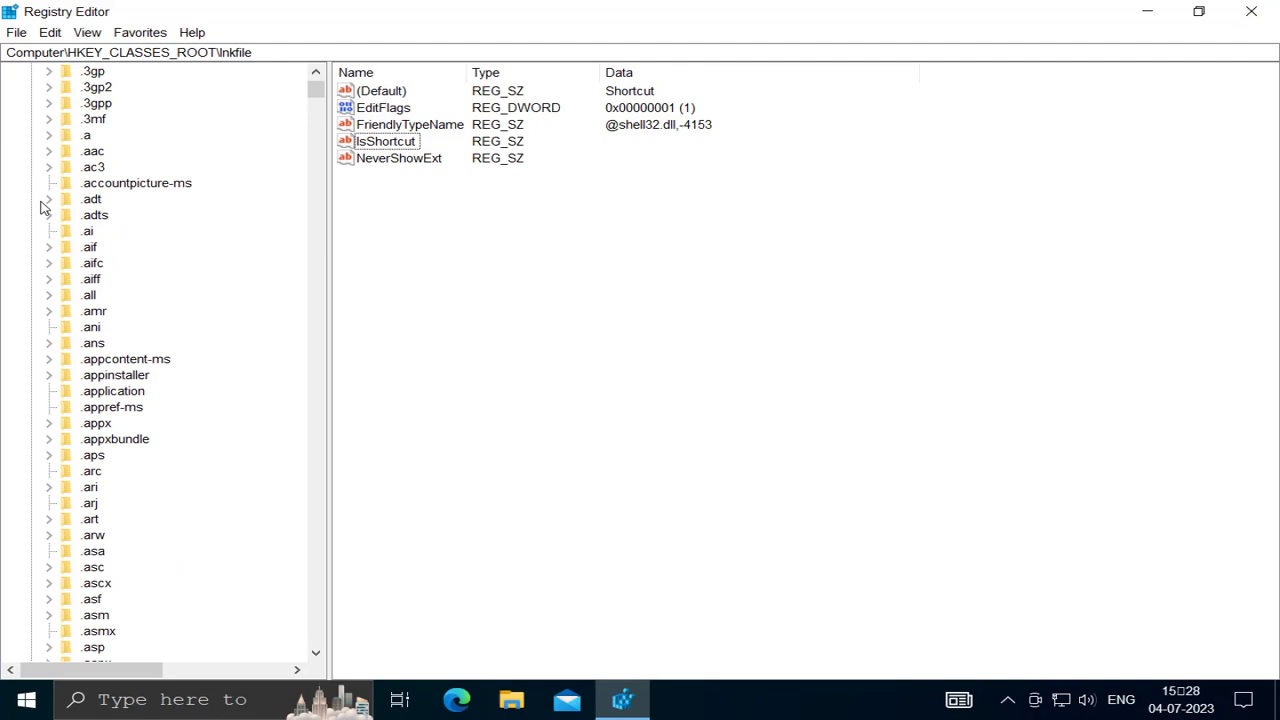
scroll(160, 220, "up", 2)
left_click(30, 87)
key("Tab")
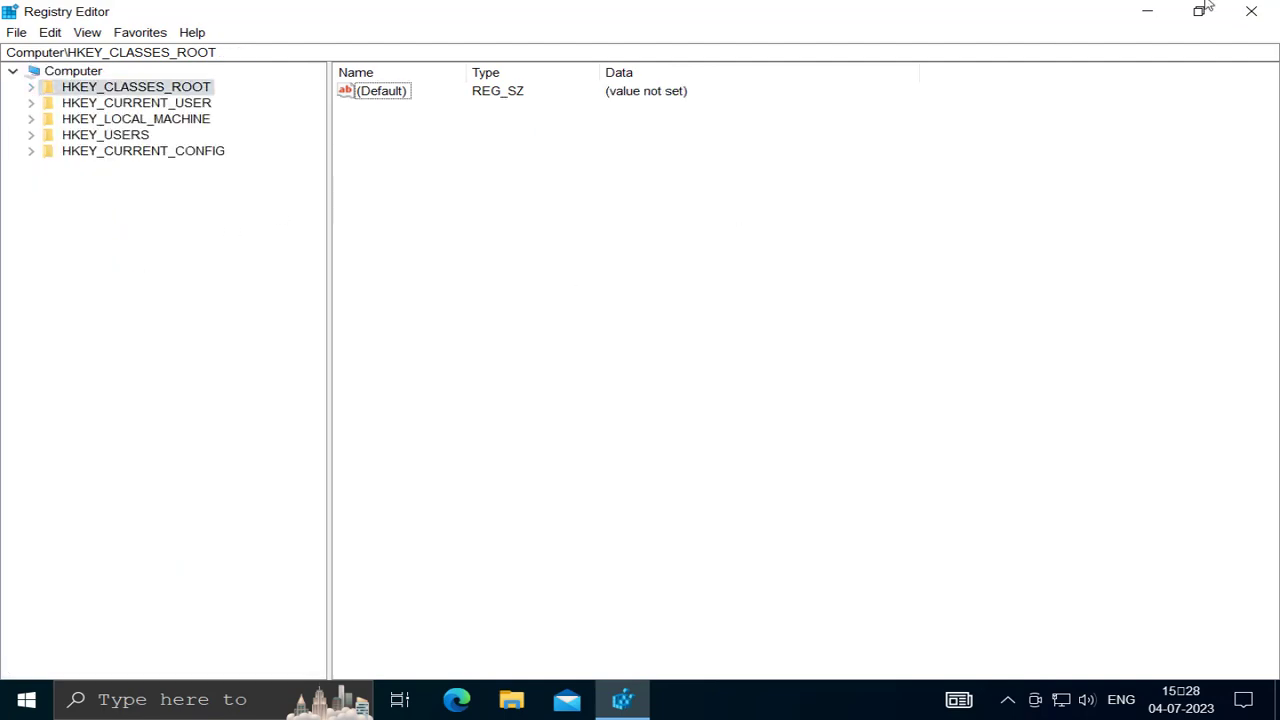
left_click(1251, 11)
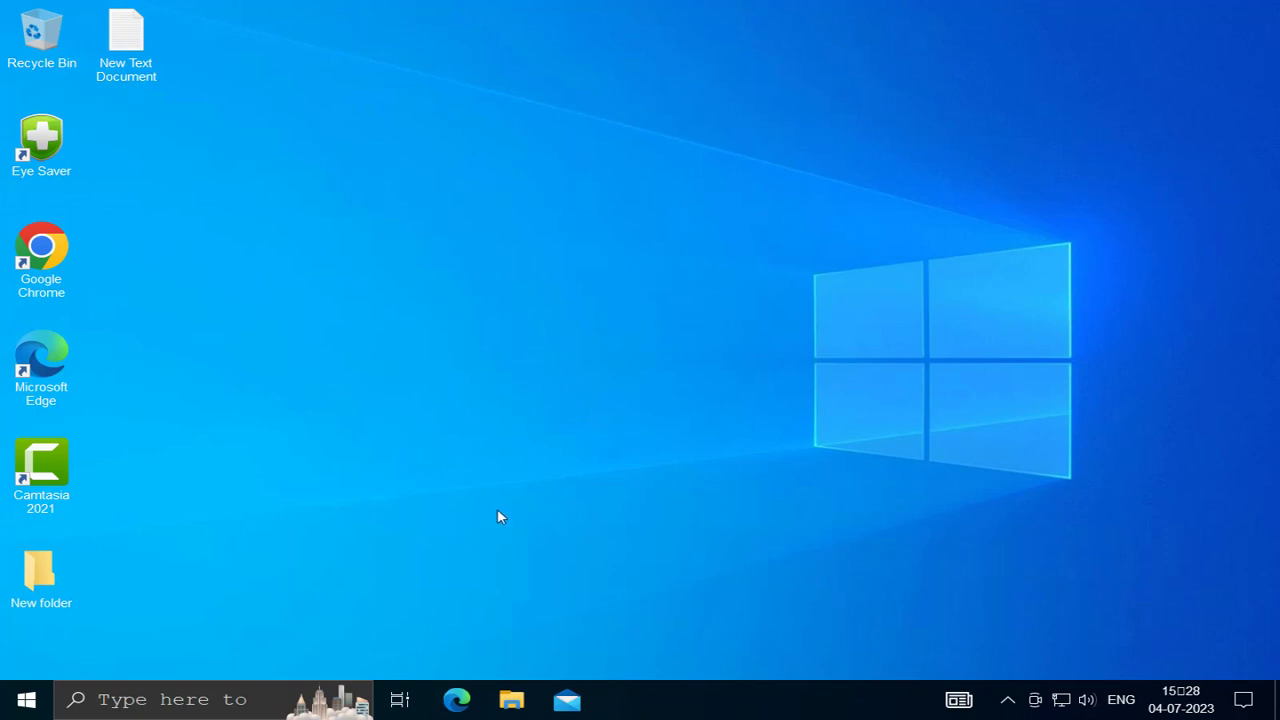
Optimize the desktop's New folder for General items, applying the template to all subfolders
right_click(34, 582)
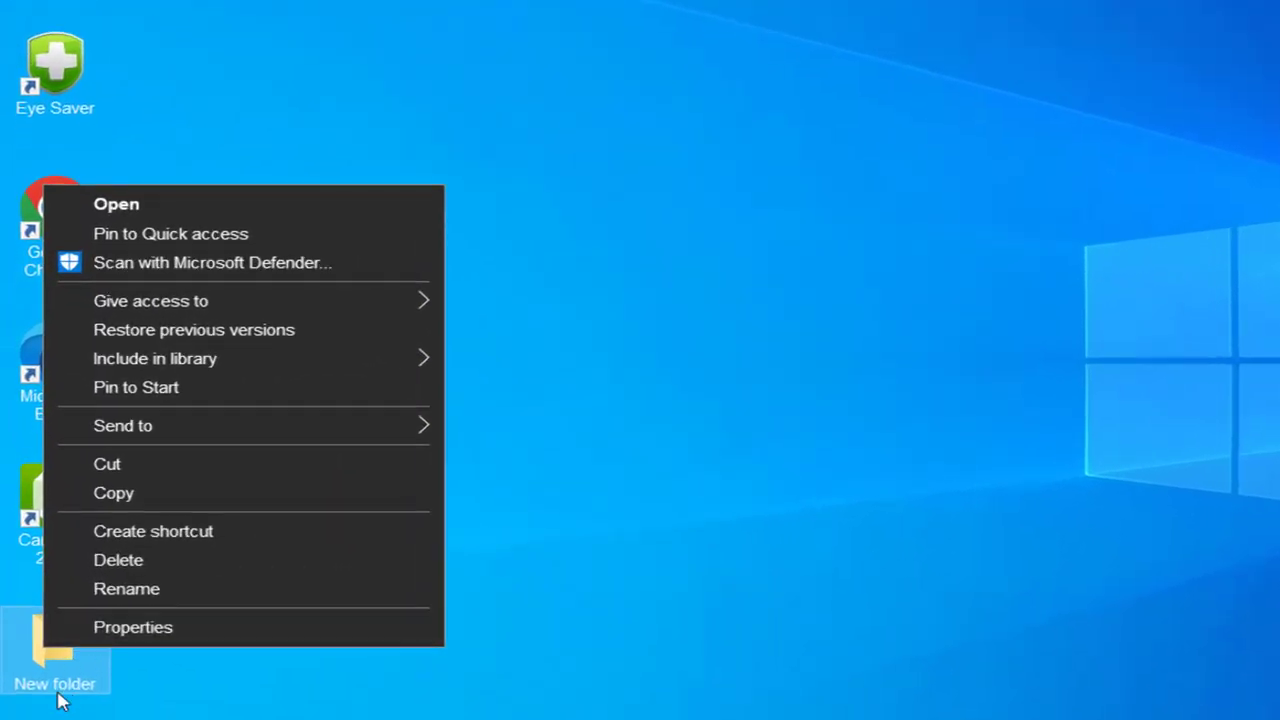
left_click(92, 626)
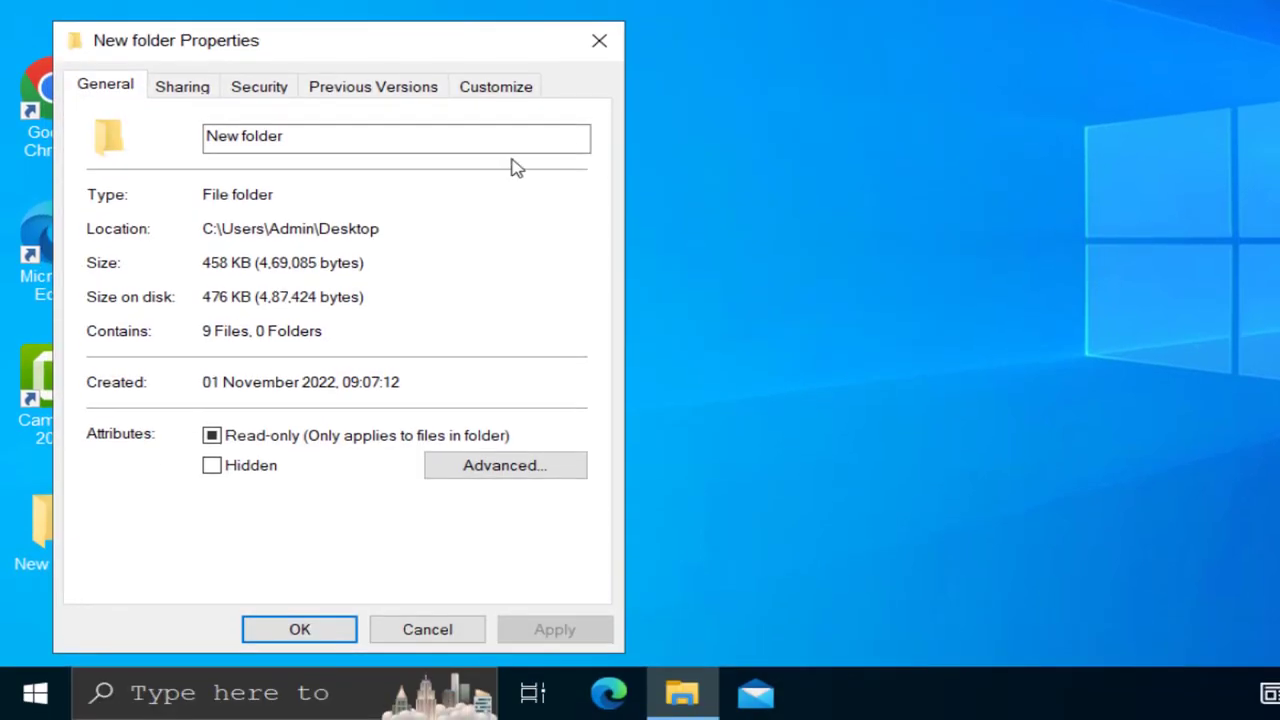
left_click(497, 95)
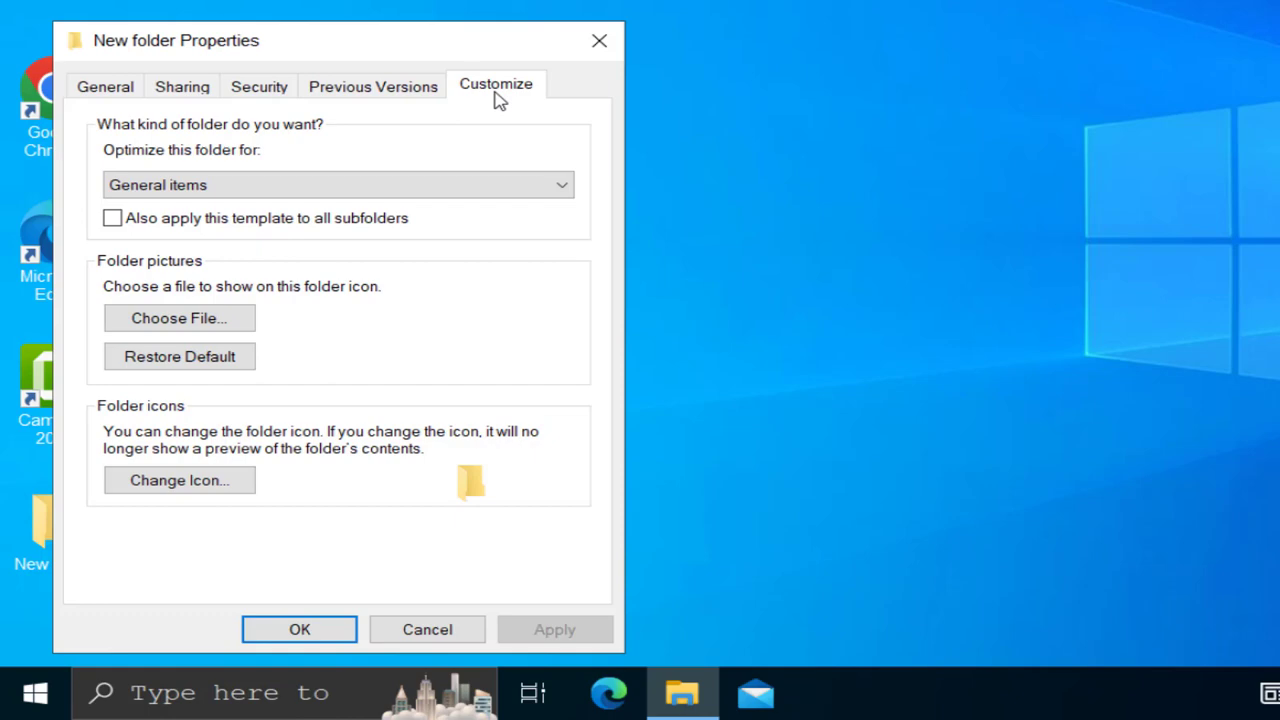
left_click(214, 190)
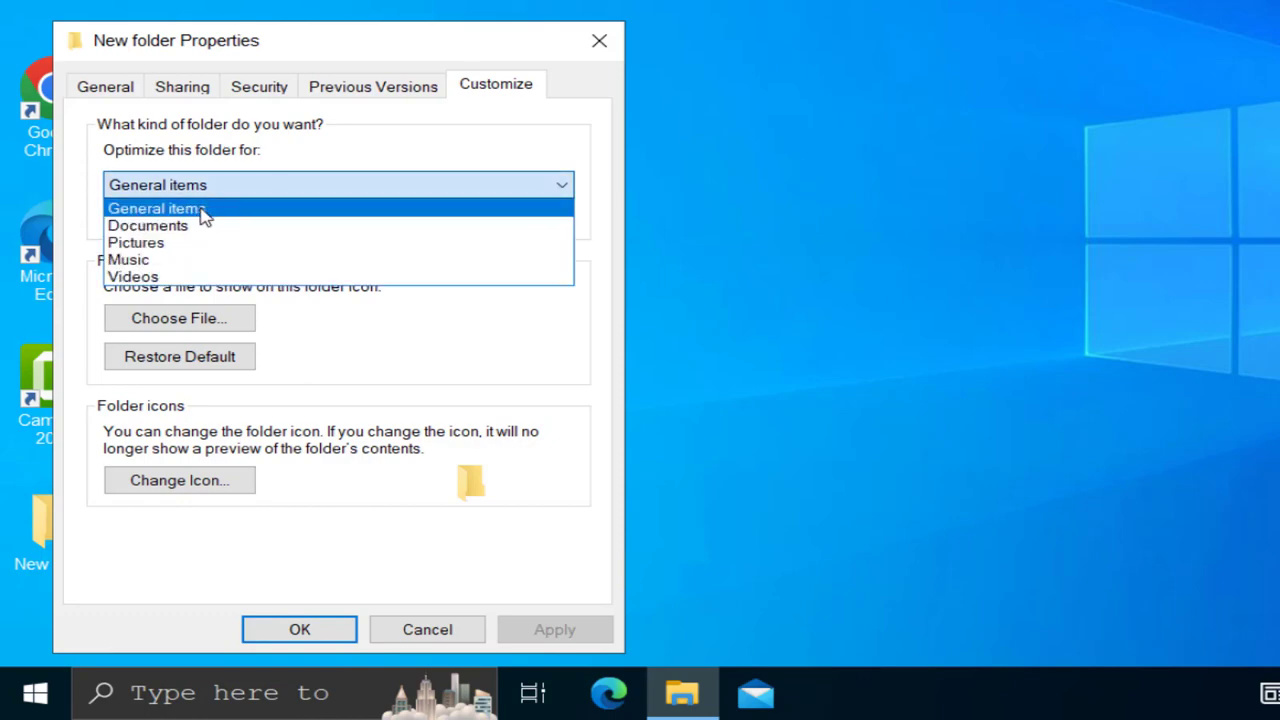
left_click(203, 211)
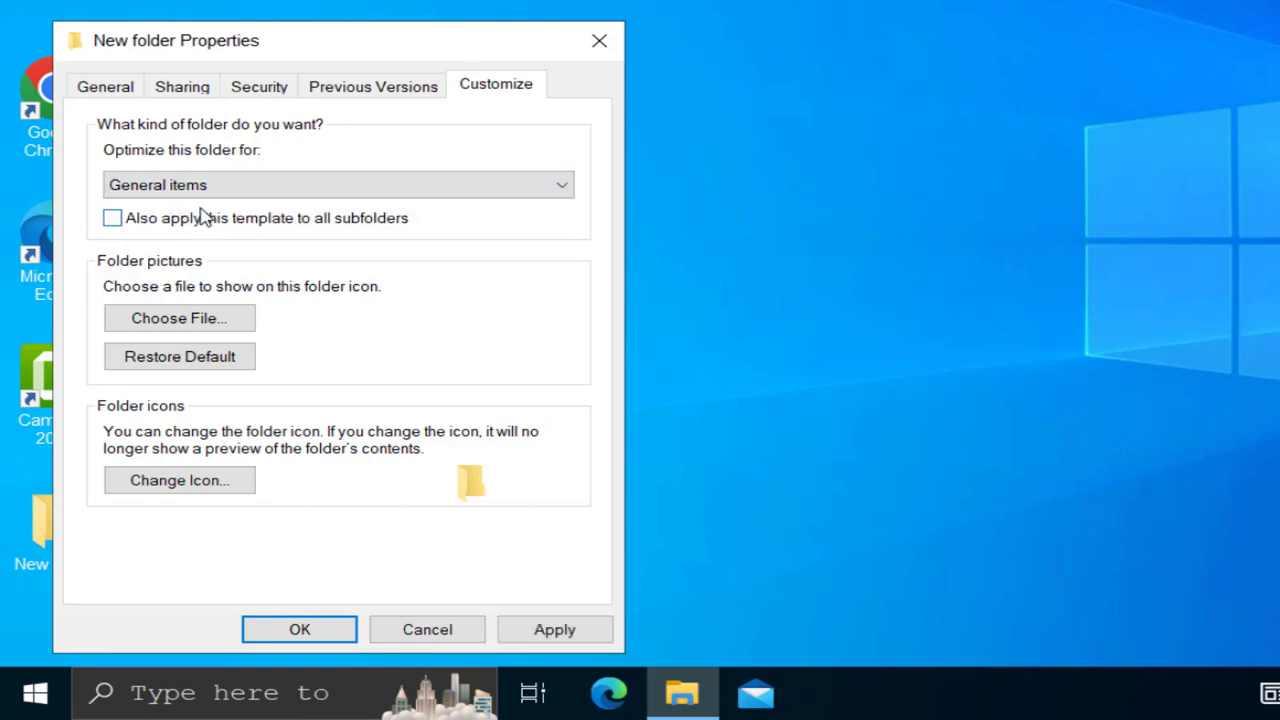
left_click(116, 222)
left_click(207, 190)
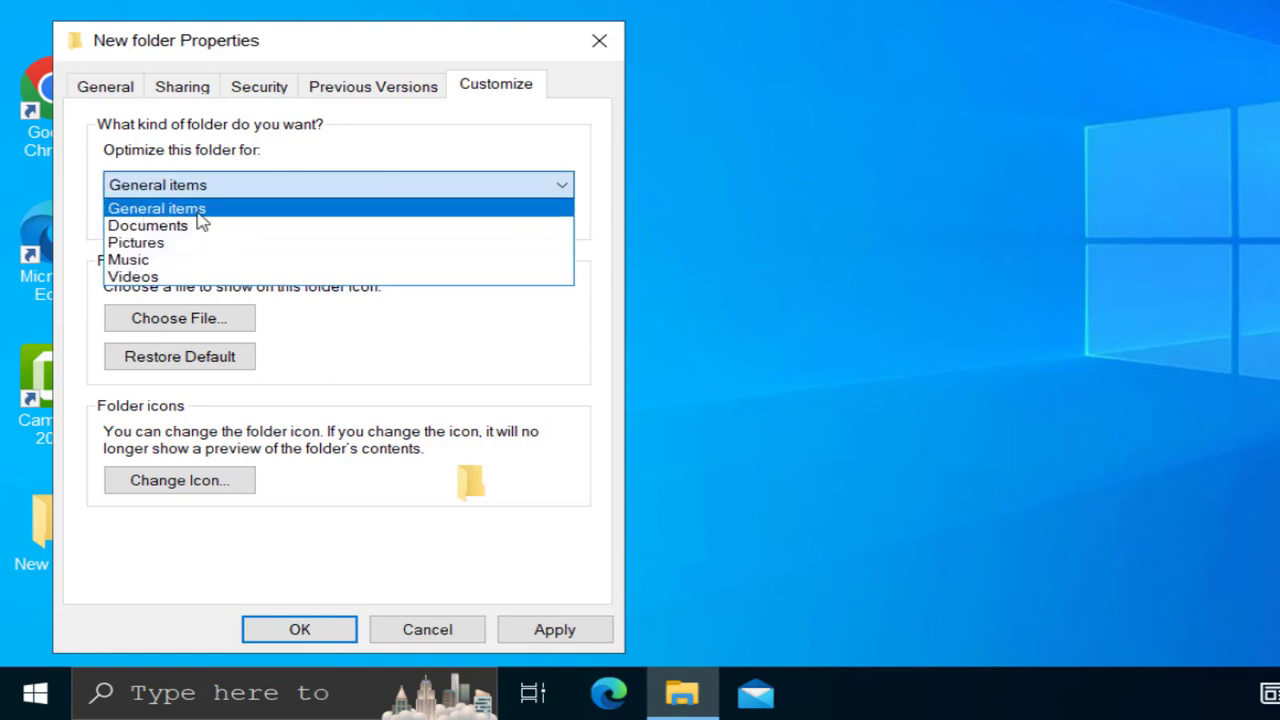
left_click(262, 206)
left_click(578, 630)
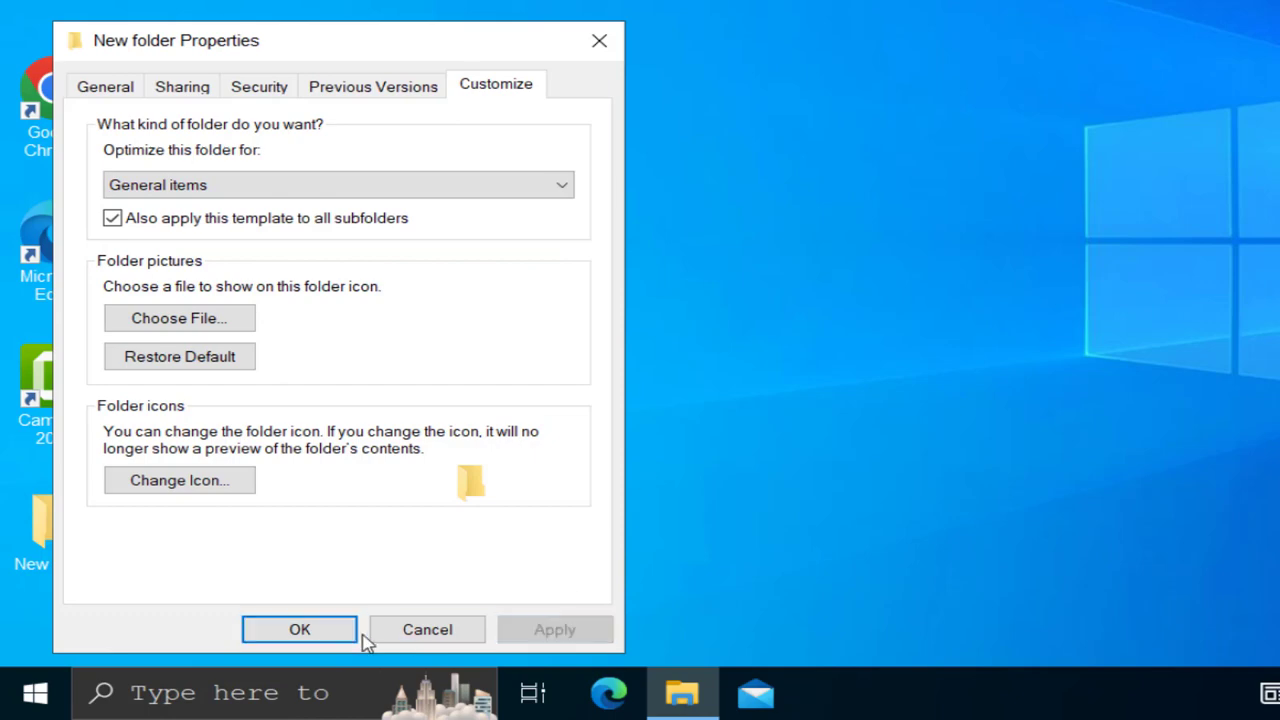
left_click(320, 630)
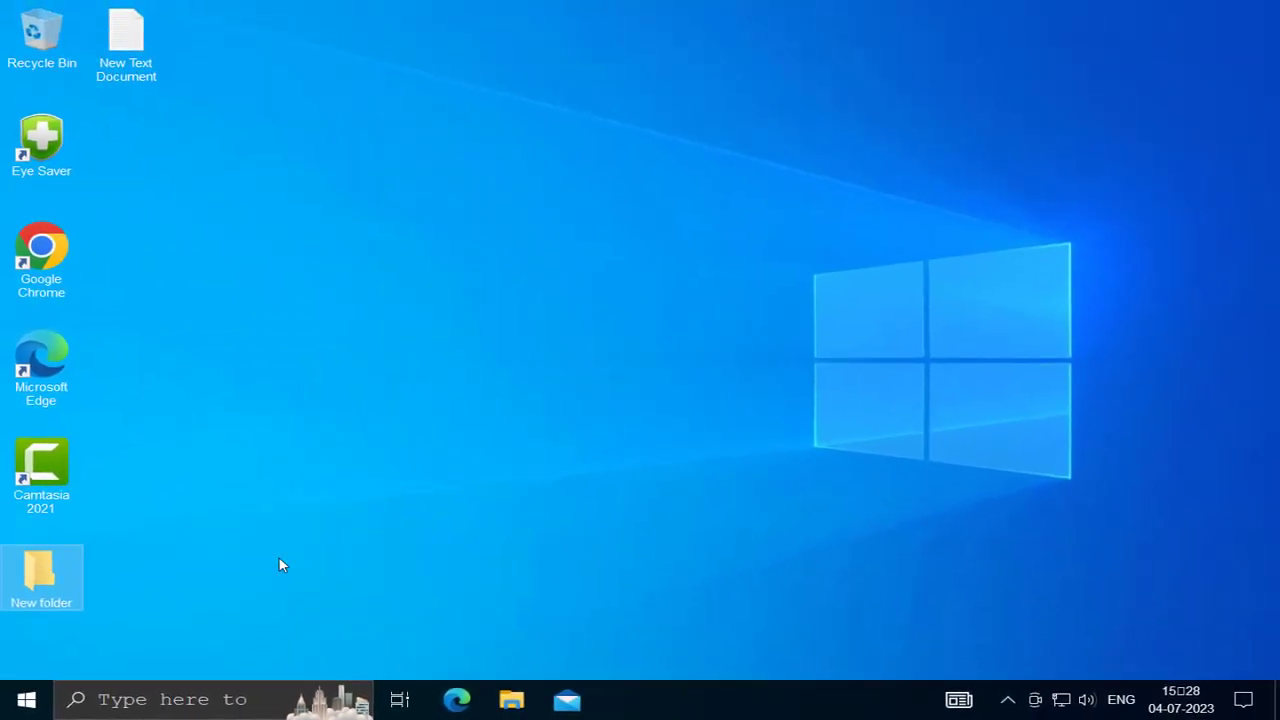